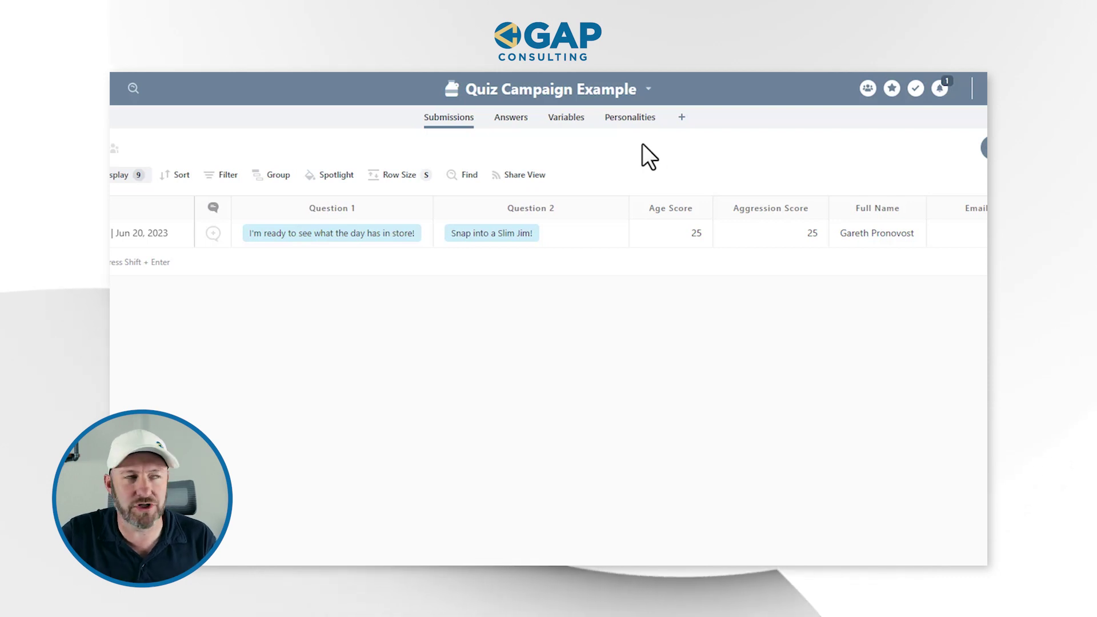
Show the Variables table and inspect the Old variable's Description cell.
{"action": "left_click", "coordinate": [581, 123]}
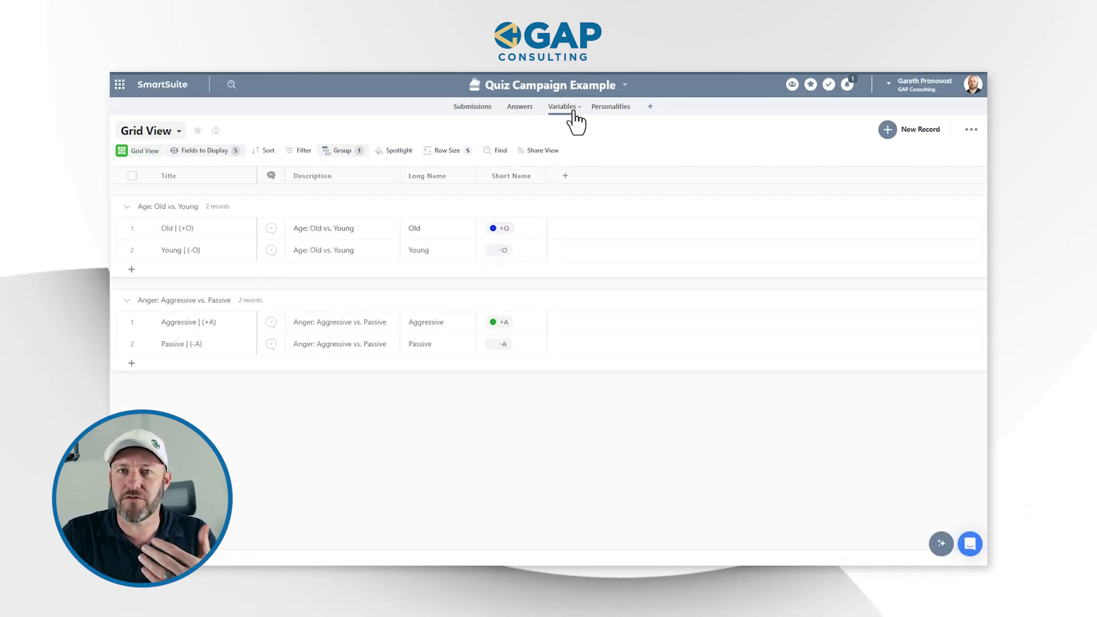
{"action": "left_click", "coordinate": [313, 235]}
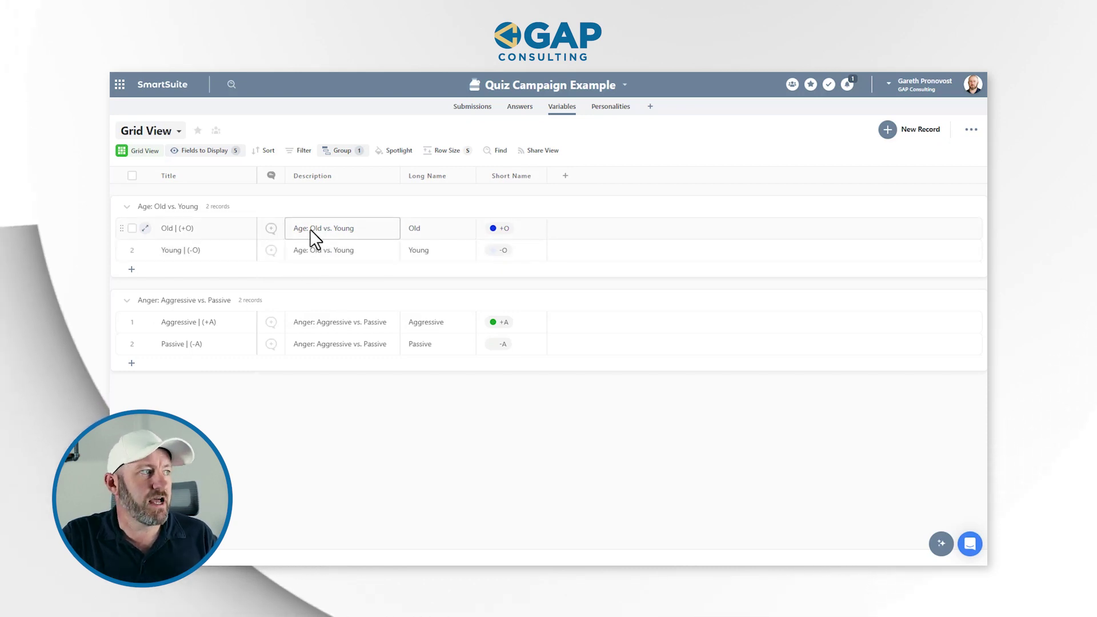
{"action": "key", "text": "Escape"}
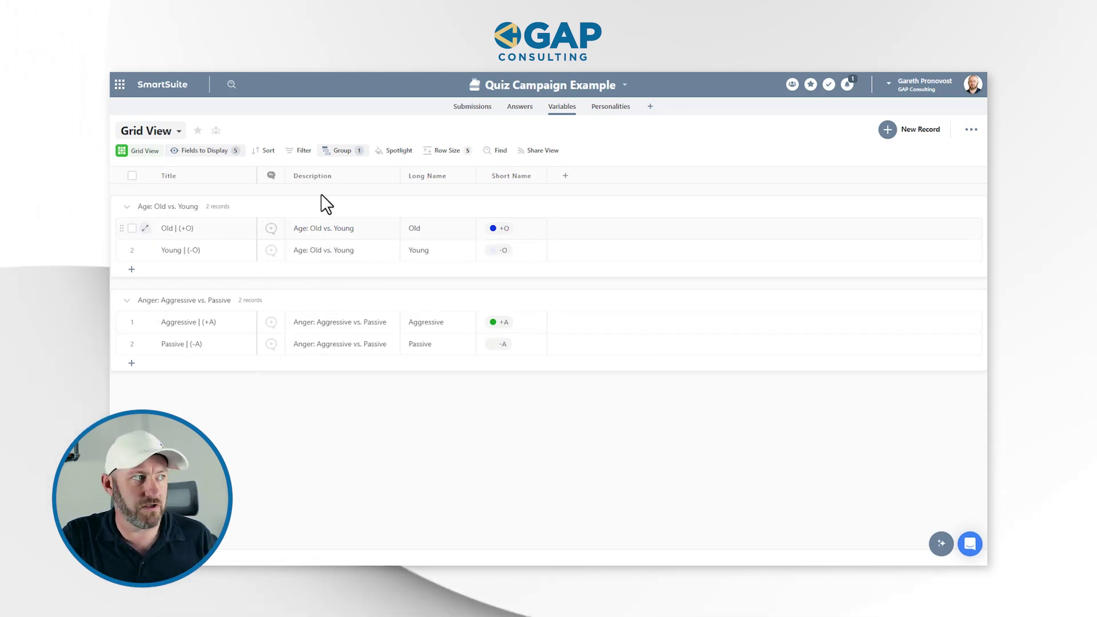
{"action": "left_click", "coordinate": [324, 229]}
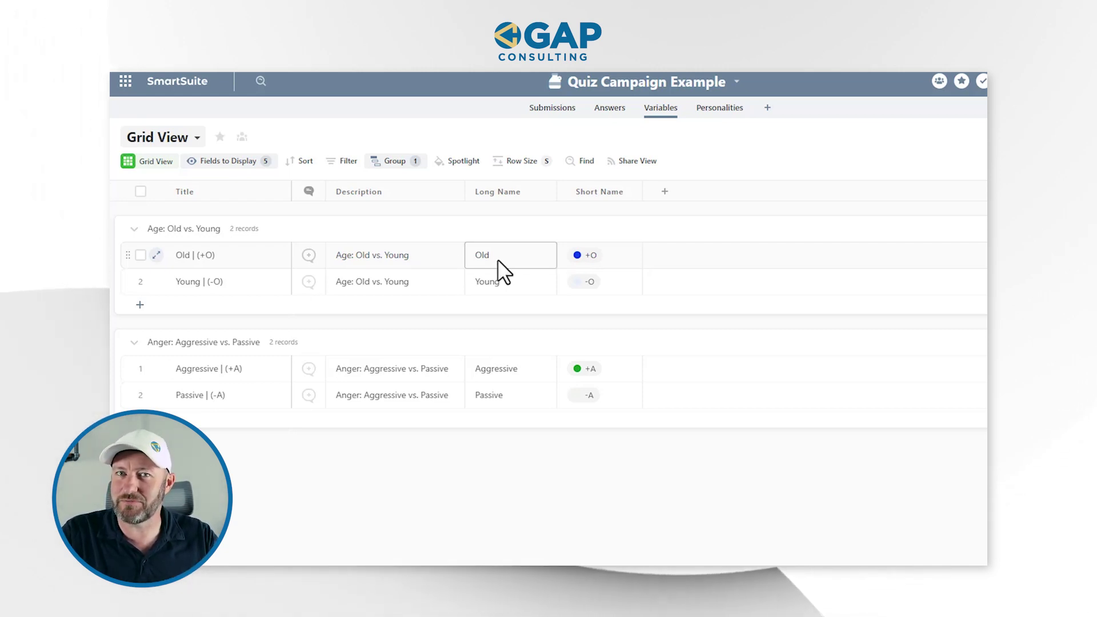
{"action": "left_click", "coordinate": [506, 282]}
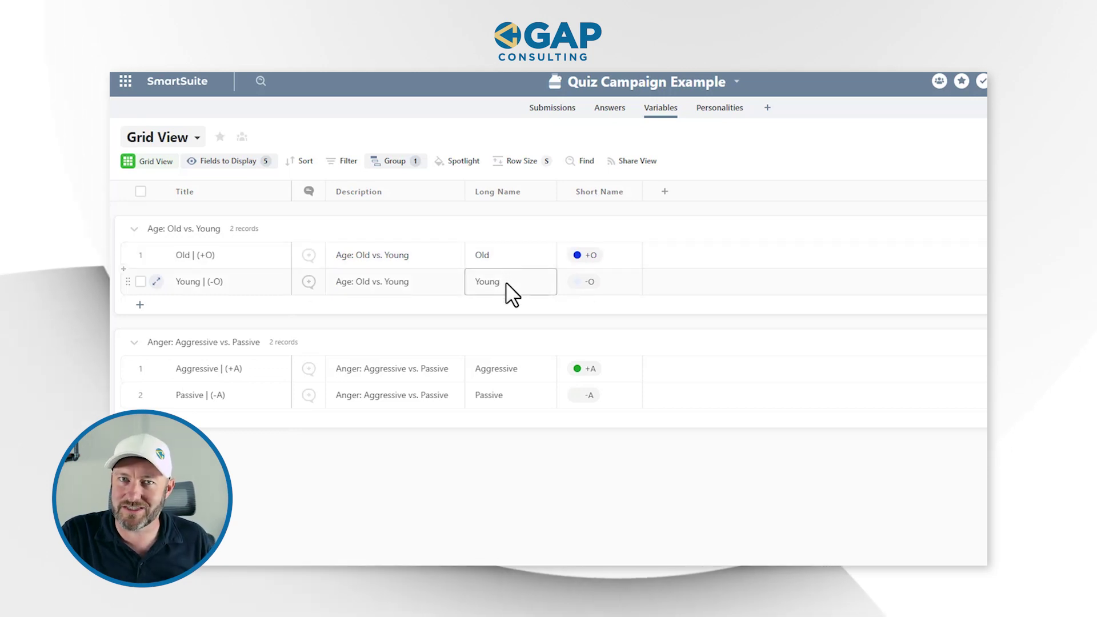
{"action": "left_click", "coordinate": [598, 264]}
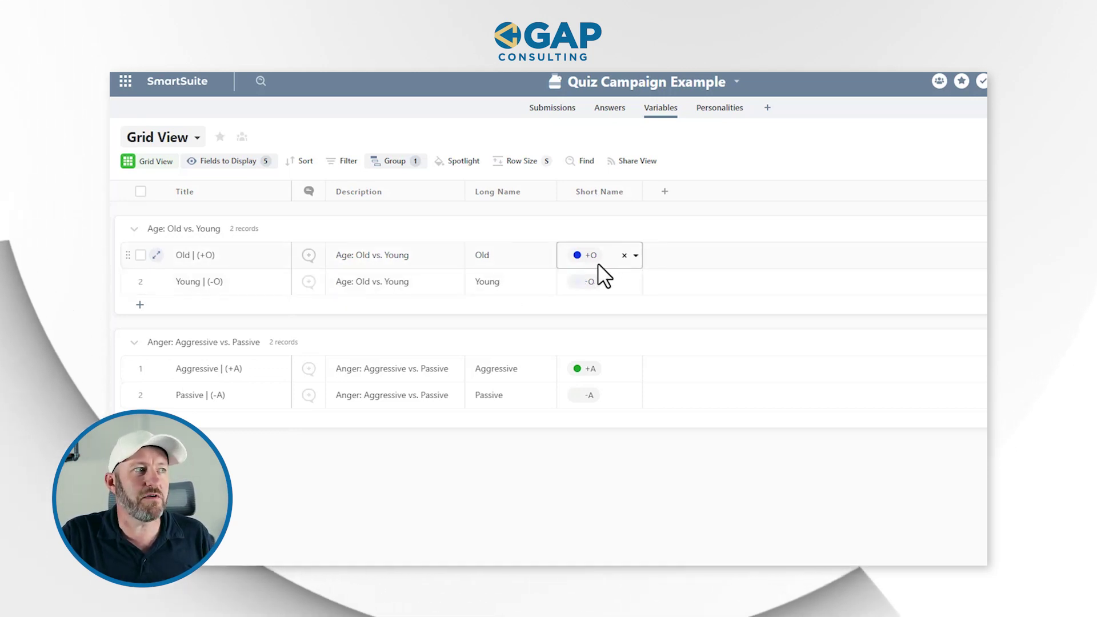
{"action": "key", "text": "Escape"}
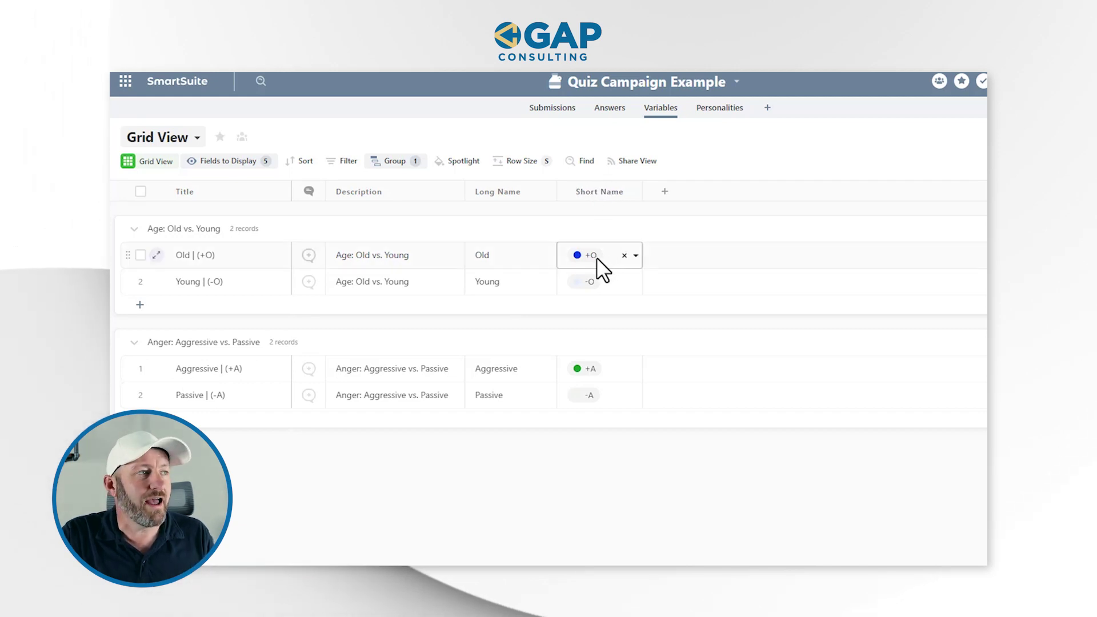
{"action": "left_click", "coordinate": [534, 268]}
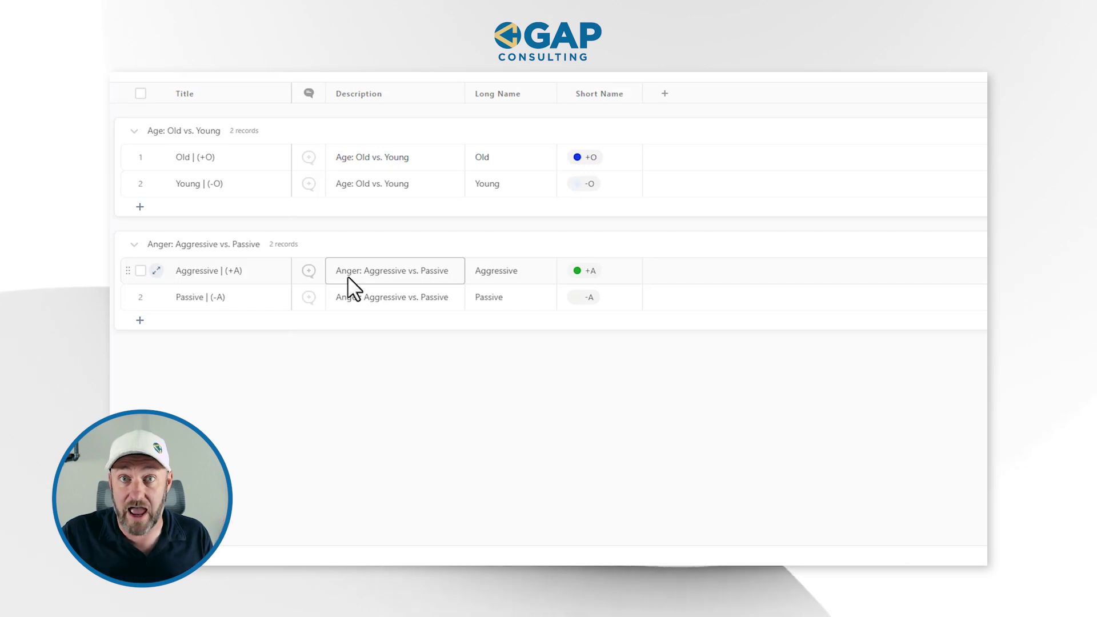
Check the Aggressive (+A) and Passive (-A) short-name tags, then view the Personalities table.
{"action": "left_click", "coordinate": [582, 279]}
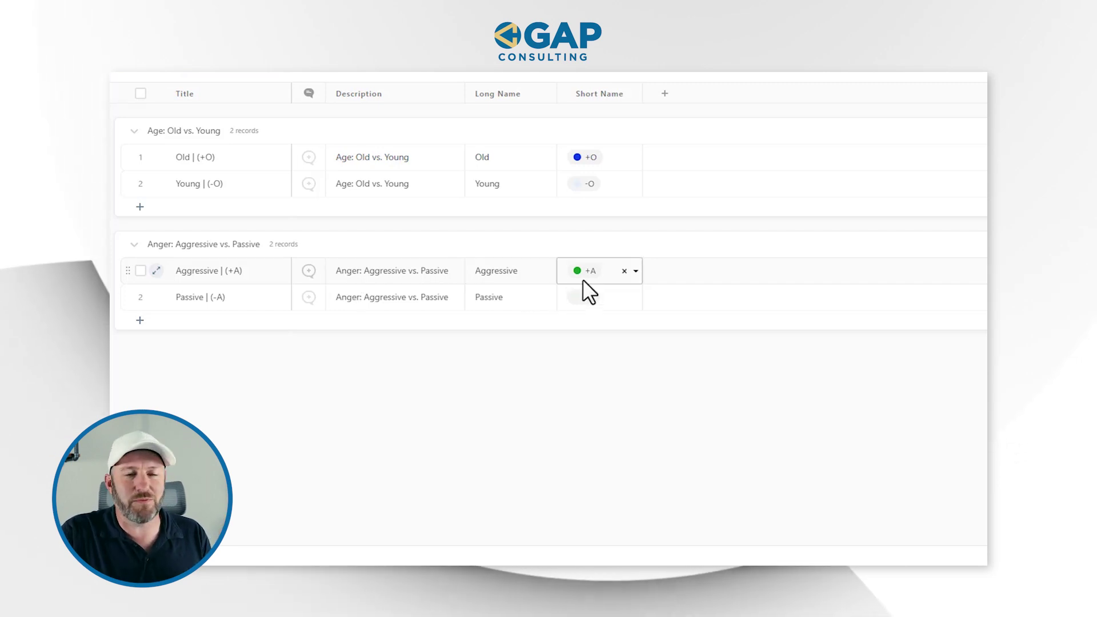
{"action": "left_click", "coordinate": [581, 293]}
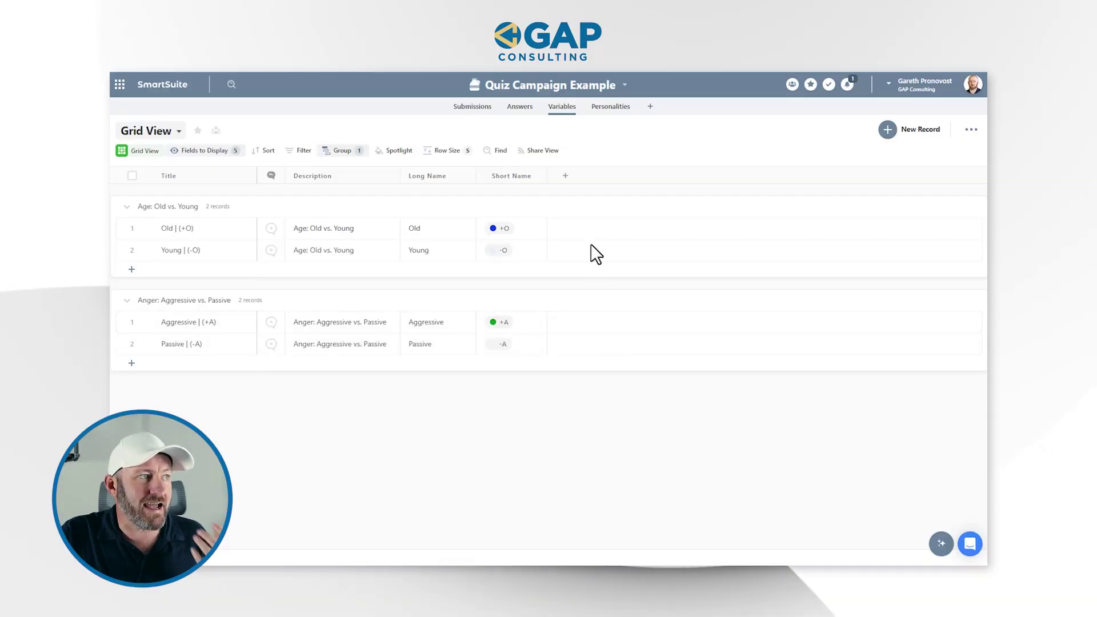
{"action": "left_click", "coordinate": [610, 106]}
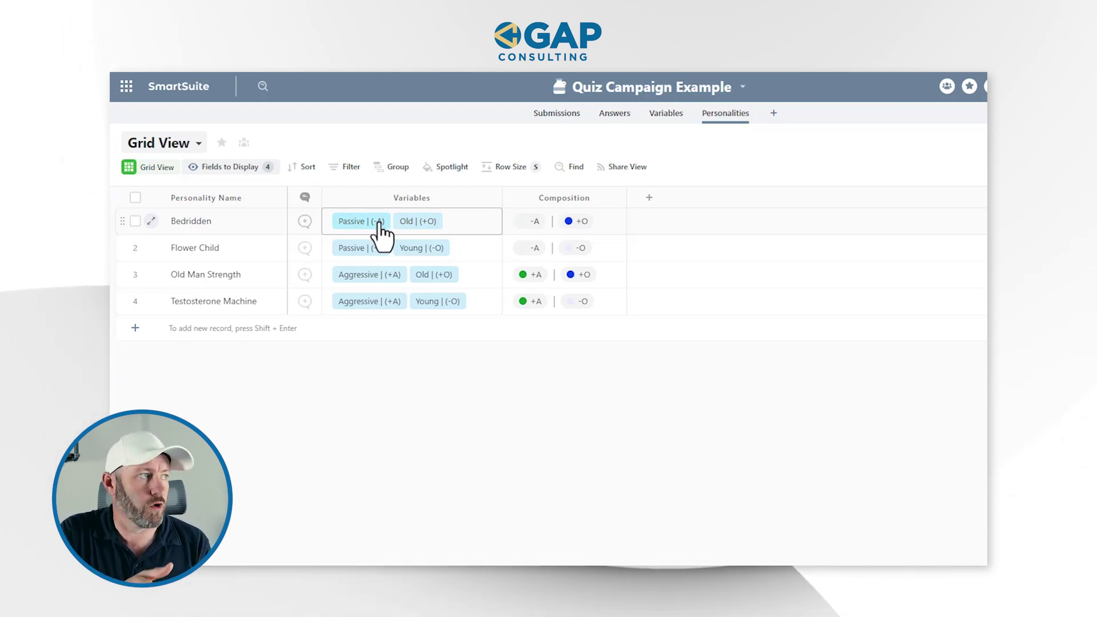
{"action": "left_click", "coordinate": [527, 219]}
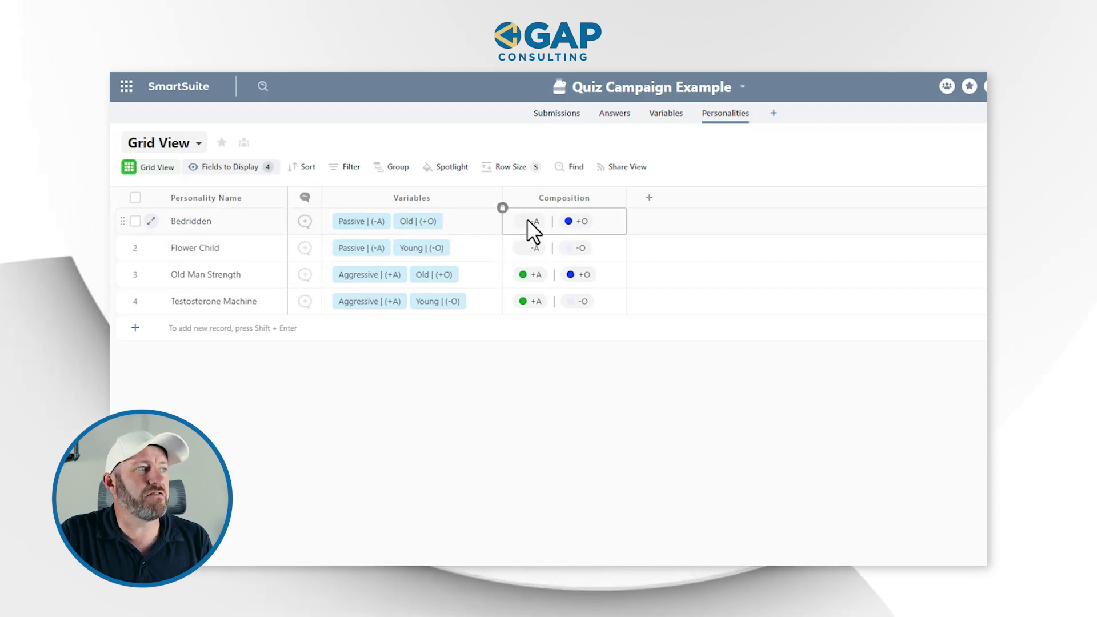
{"action": "left_click", "coordinate": [546, 198]}
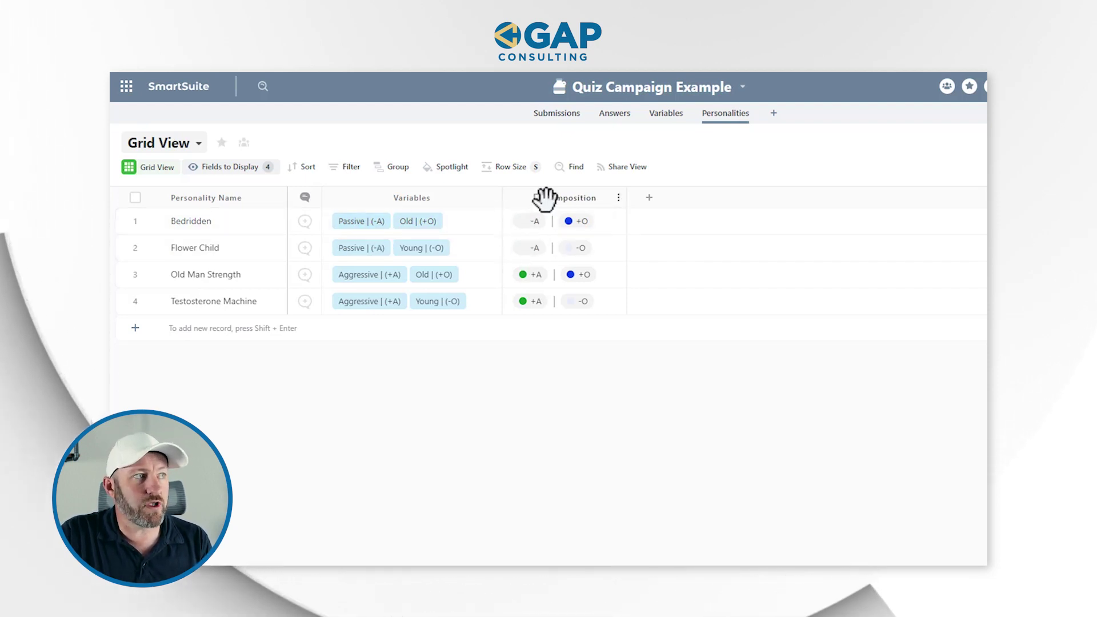
{"action": "left_click", "coordinate": [365, 236]}
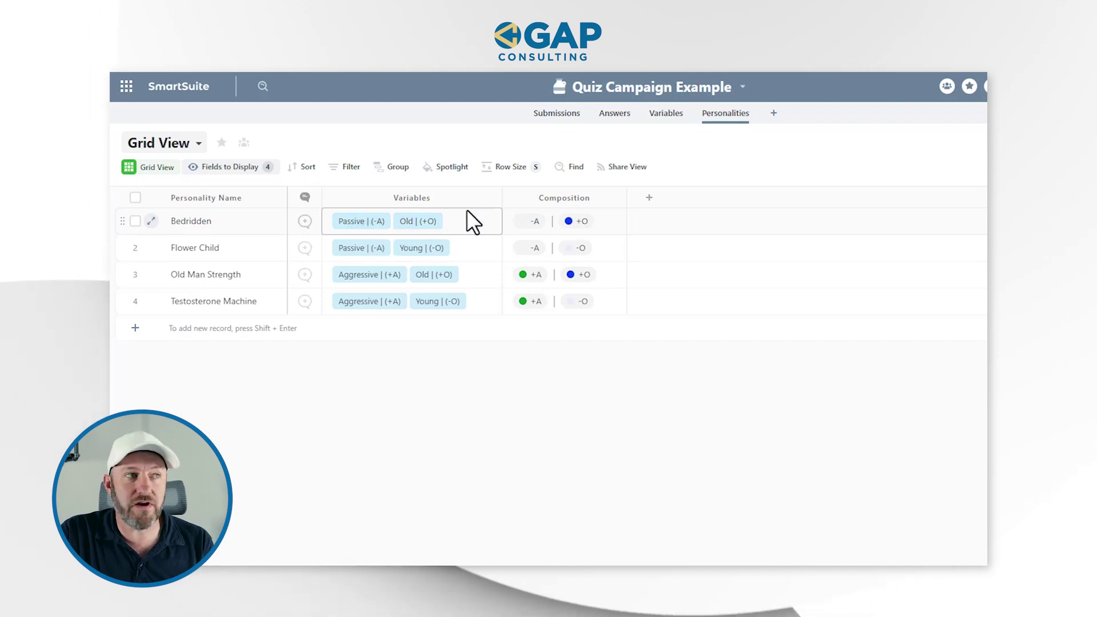
{"action": "left_click", "coordinate": [558, 227]}
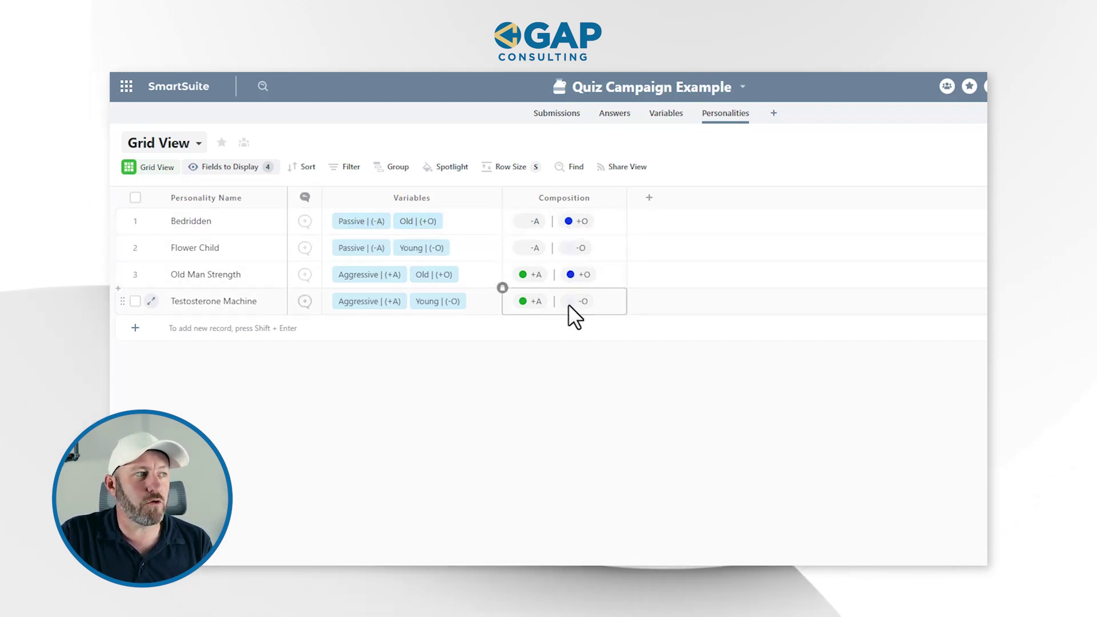
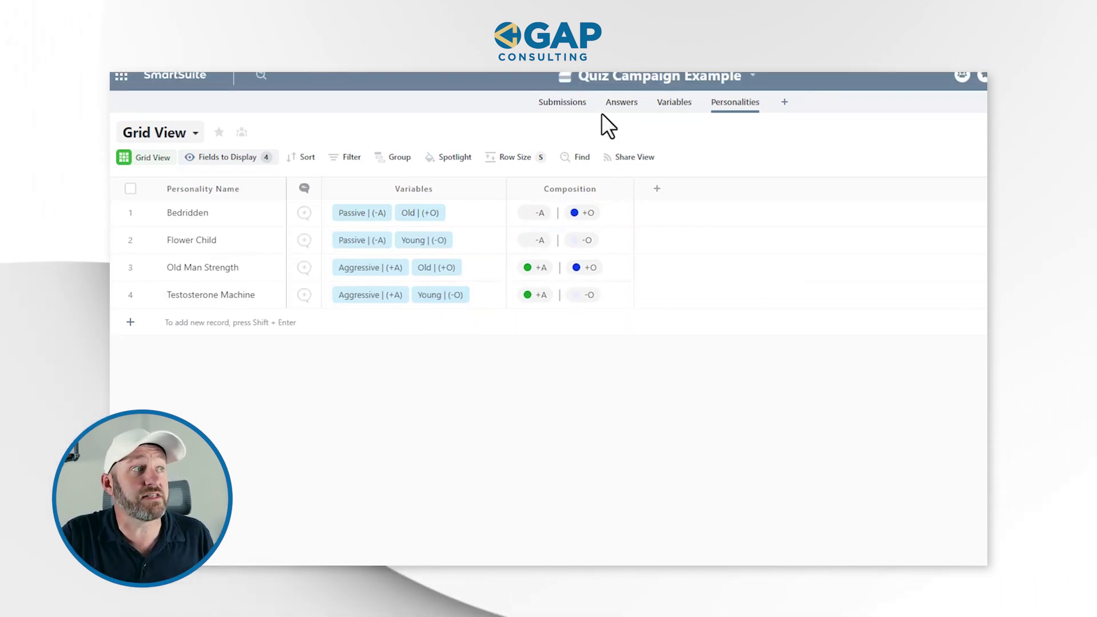
Open the Answers table and select one of the Question 2 answer records.
{"action": "left_click", "coordinate": [618, 116]}
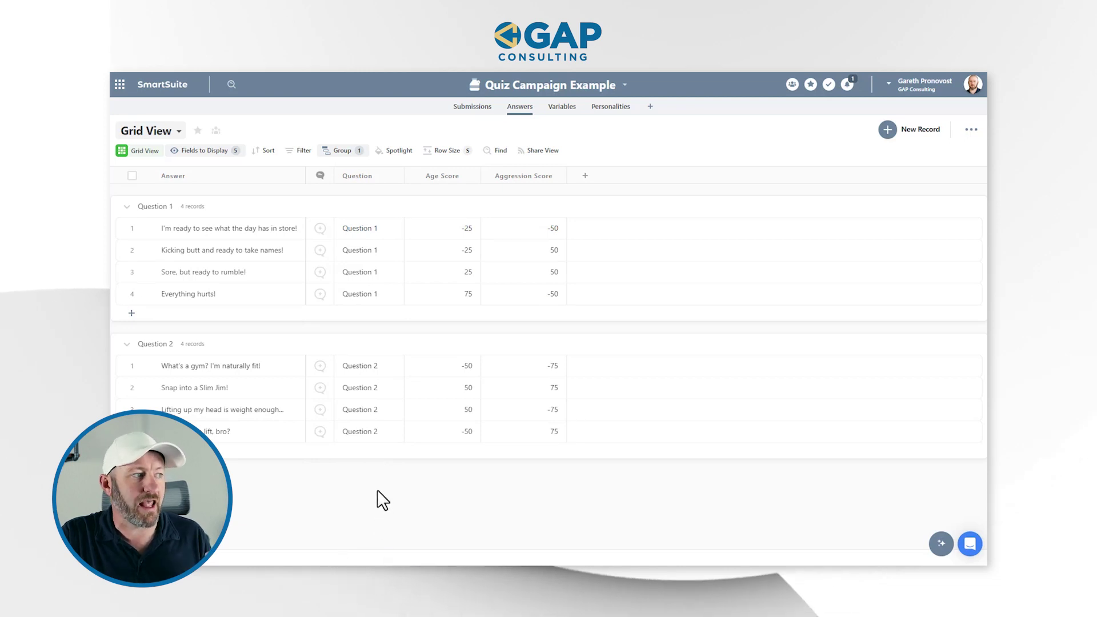
{"action": "left_click", "coordinate": [371, 437]}
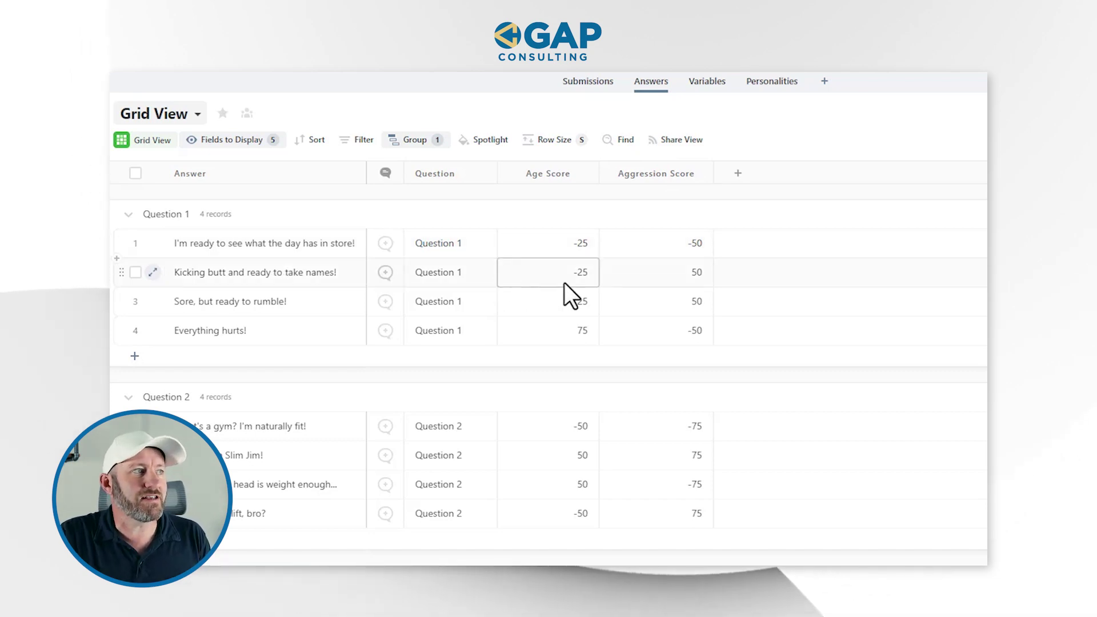
Review the Age and Aggression Scores of the first answer and of 'Sore, but ready to rumble!'.
{"action": "left_click", "coordinate": [547, 248]}
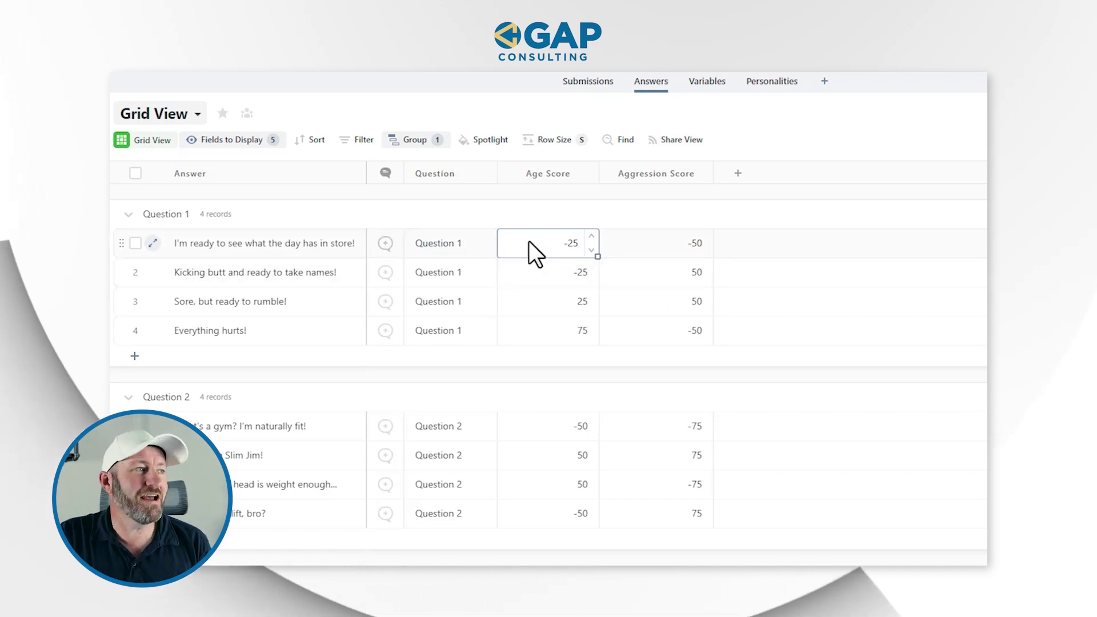
{"action": "left_click", "coordinate": [651, 245]}
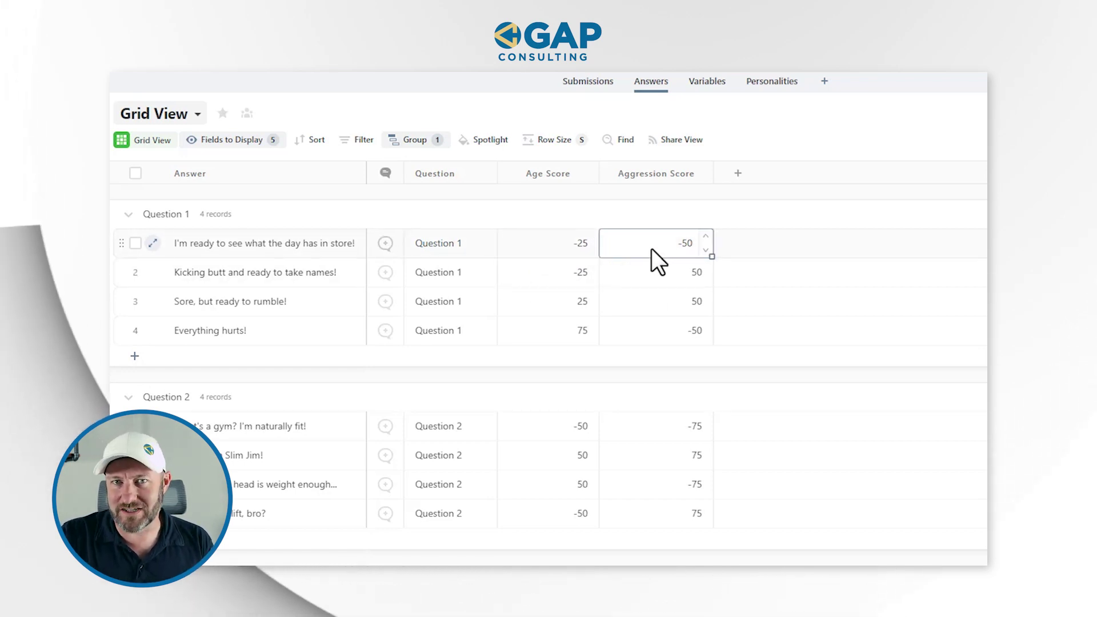
{"action": "left_click", "coordinate": [553, 245]}
{"action": "left_click", "coordinate": [653, 249]}
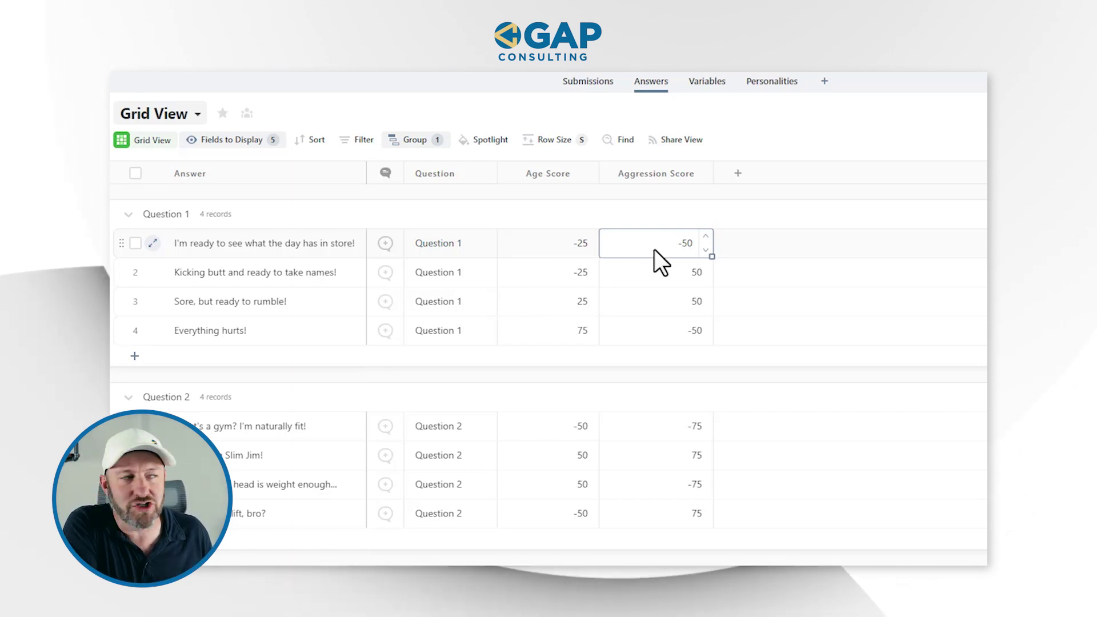
{"action": "left_click", "coordinate": [263, 300]}
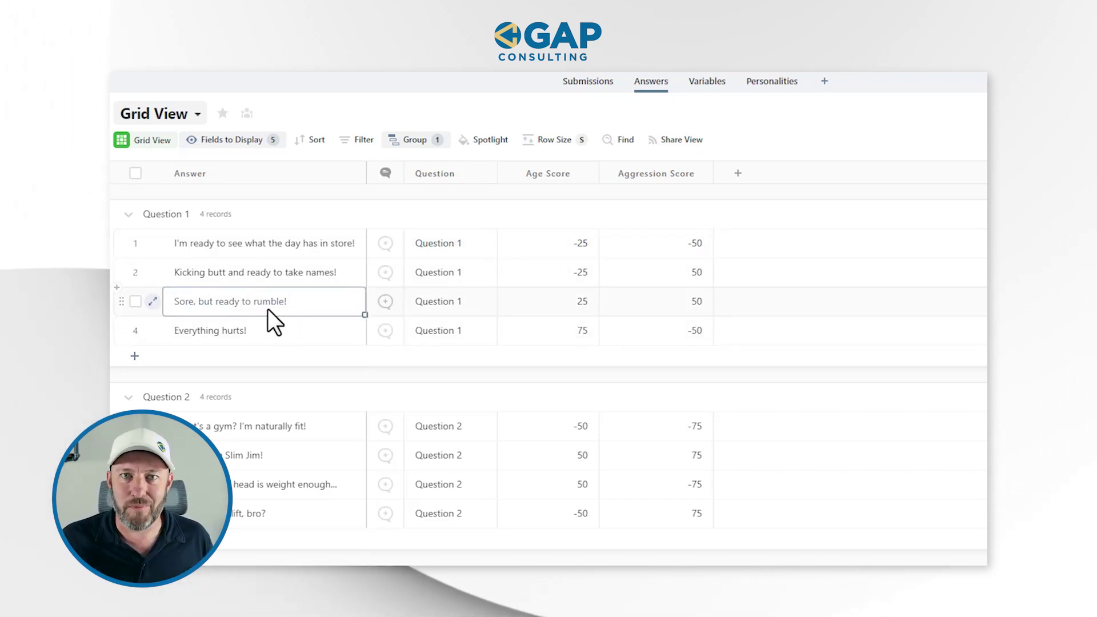
{"action": "double_click", "coordinate": [563, 306]}
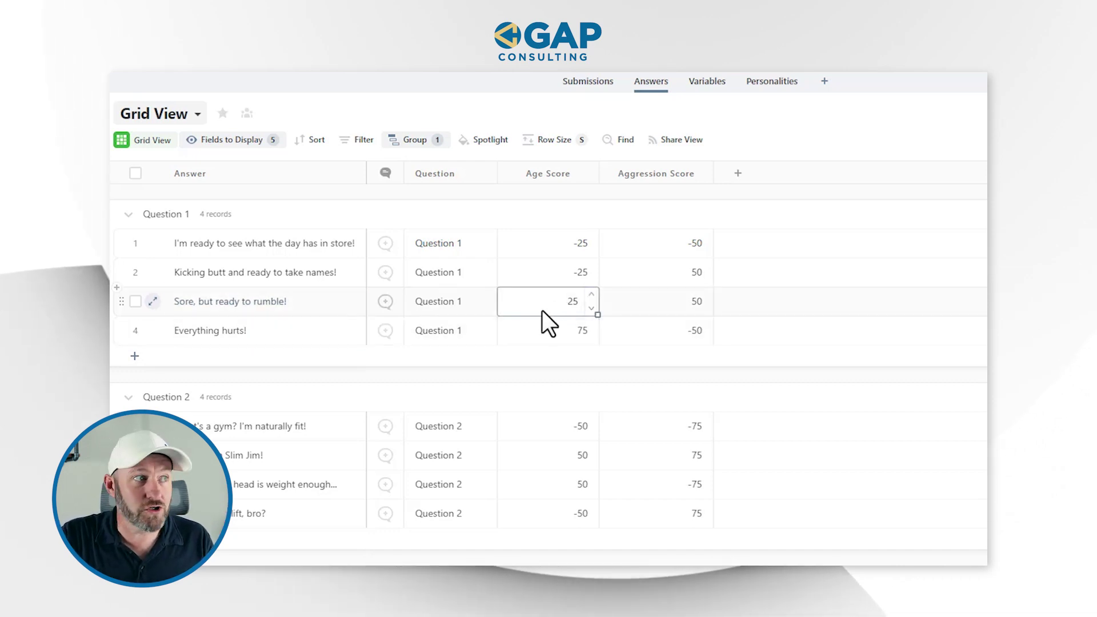
{"action": "double_click", "coordinate": [671, 310]}
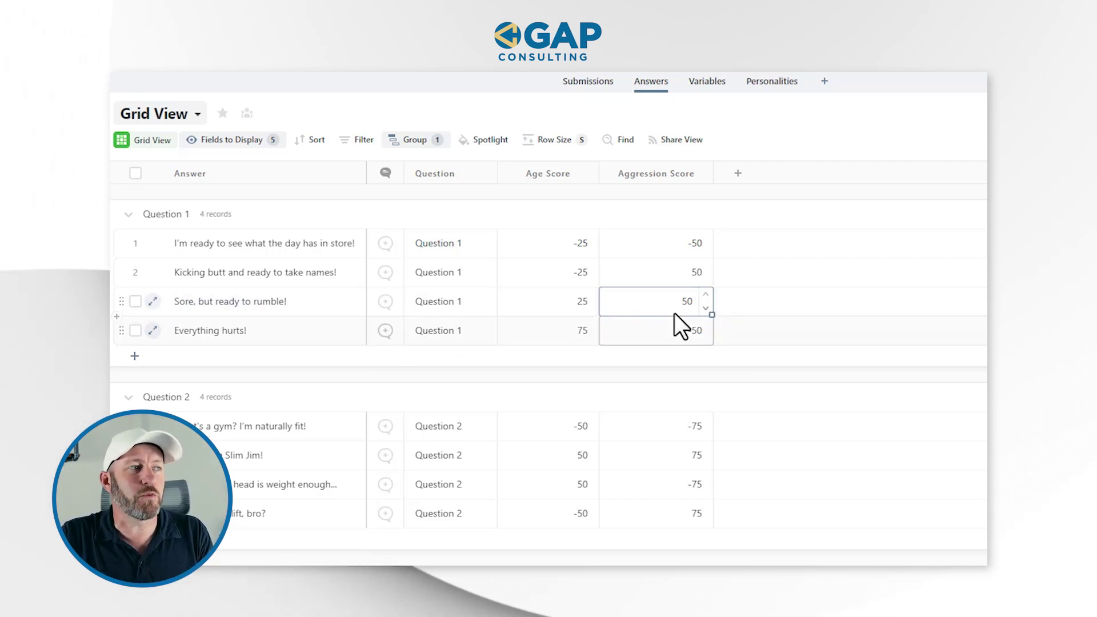
{"action": "left_click", "coordinate": [578, 303]}
{"action": "left_click", "coordinate": [531, 300]}
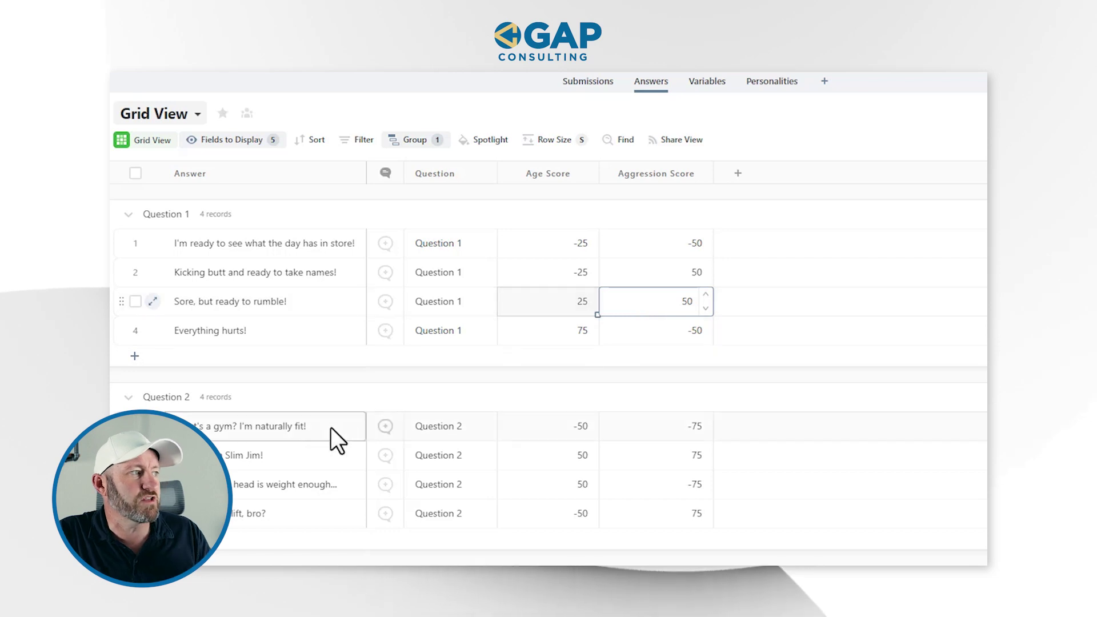
Check the 'Snap into a Slim Jim!' answer's scores and switch to the Submissions table.
{"action": "scroll", "coordinate": [324, 427], "scroll_direction": "down", "scroll_amount": 3}
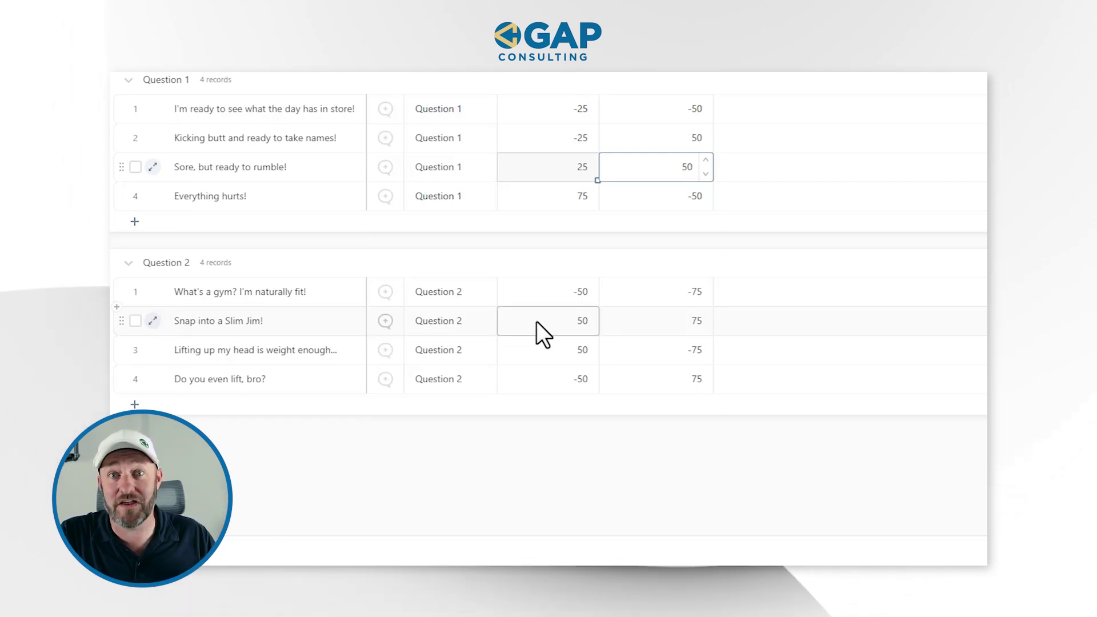
{"action": "left_click", "coordinate": [663, 324]}
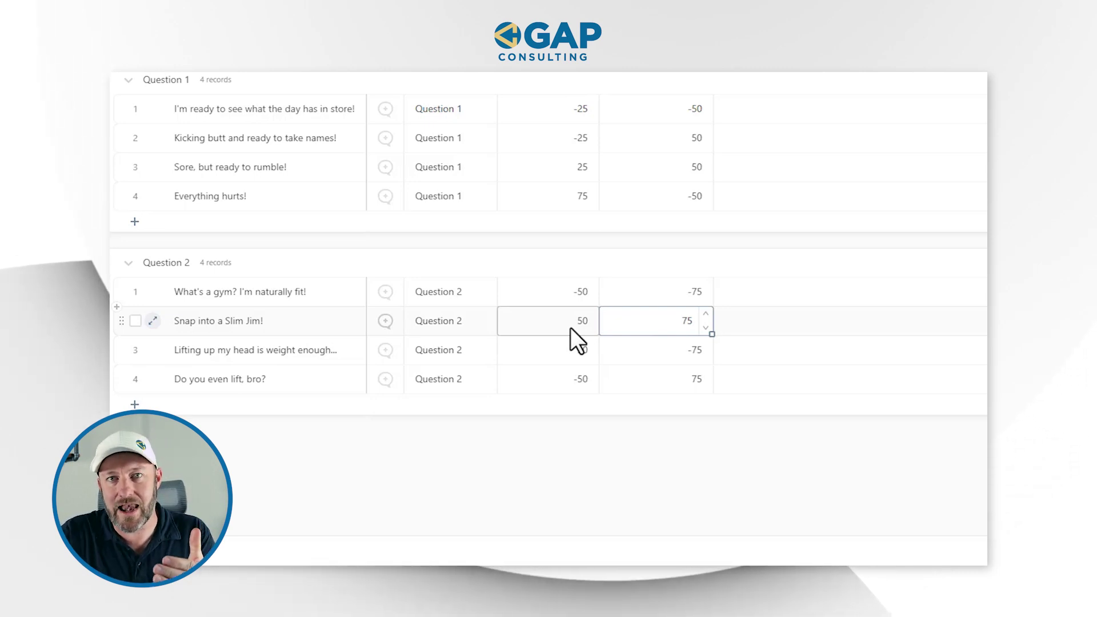
{"action": "left_click", "coordinate": [443, 115]}
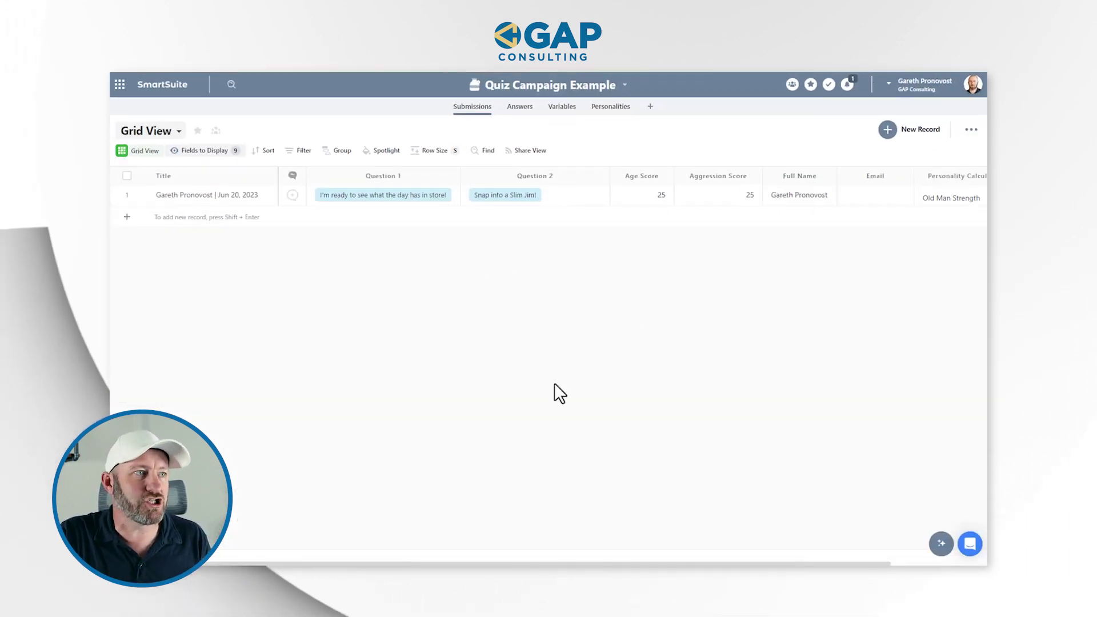
Narrow the Question 2 column in the Submissions grid.
{"action": "left_click_drag", "start_coordinate": [609, 175], "coordinate": [584, 175]}
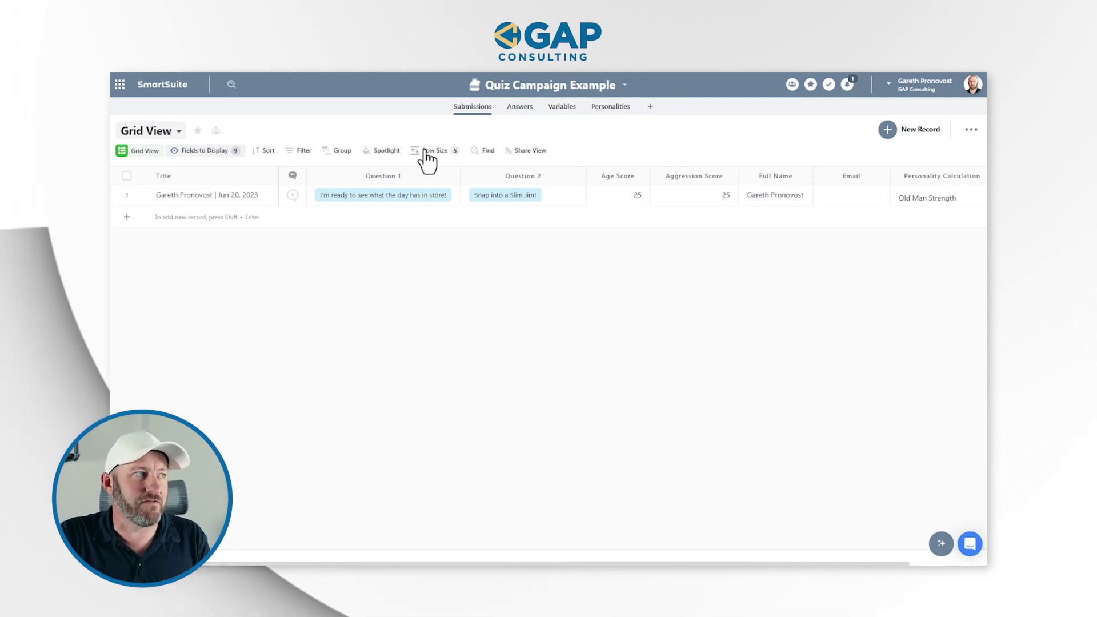
{"action": "left_click", "coordinate": [391, 173]}
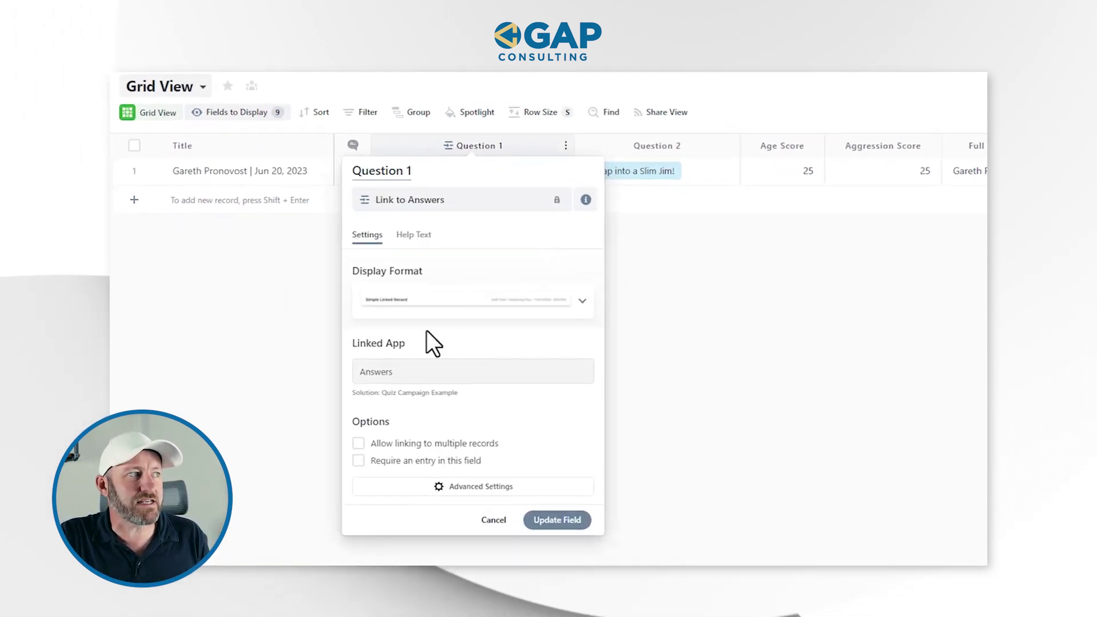
{"action": "left_click", "coordinate": [674, 285]}
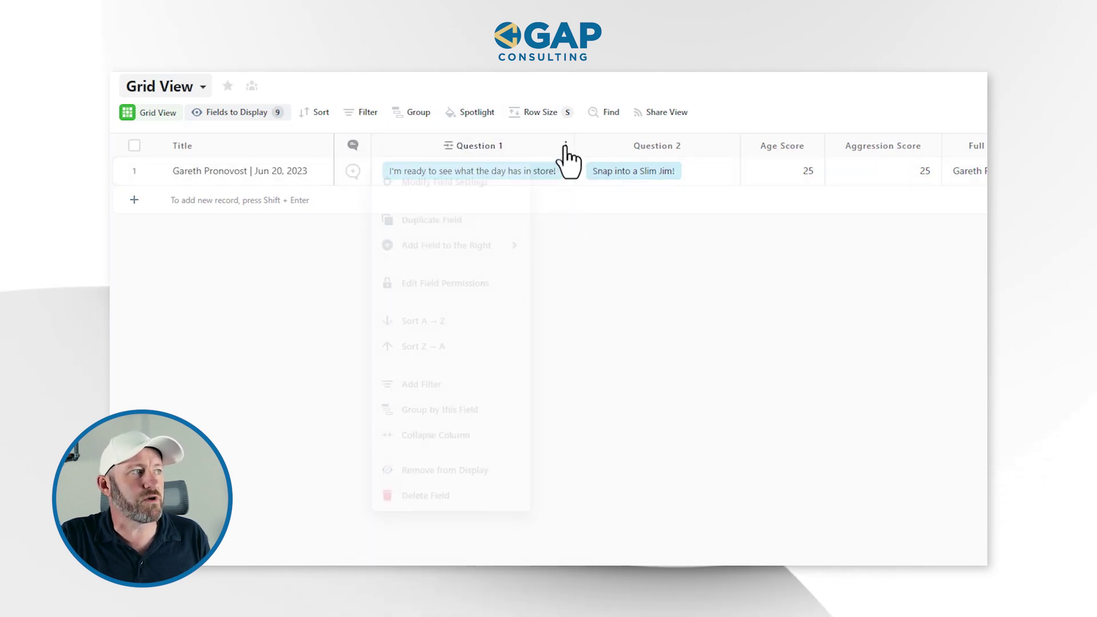
Check that the Question 1 link's advanced filter allows only Question 1 answers, then cancel.
{"action": "left_click", "coordinate": [565, 145]}
{"action": "left_click", "coordinate": [484, 179]}
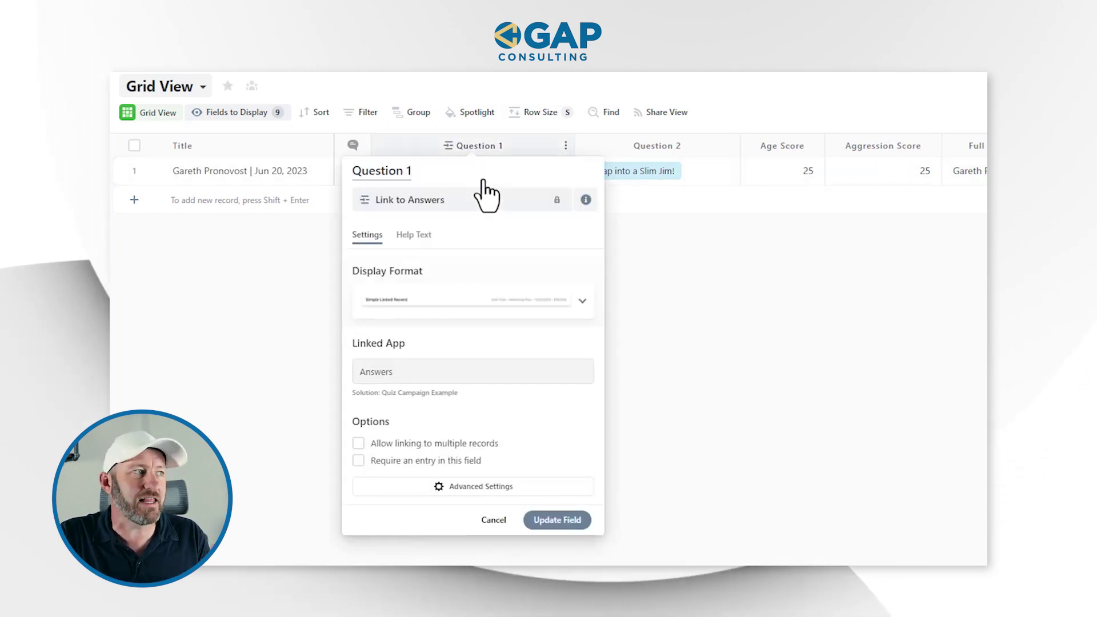
{"action": "left_click", "coordinate": [483, 488]}
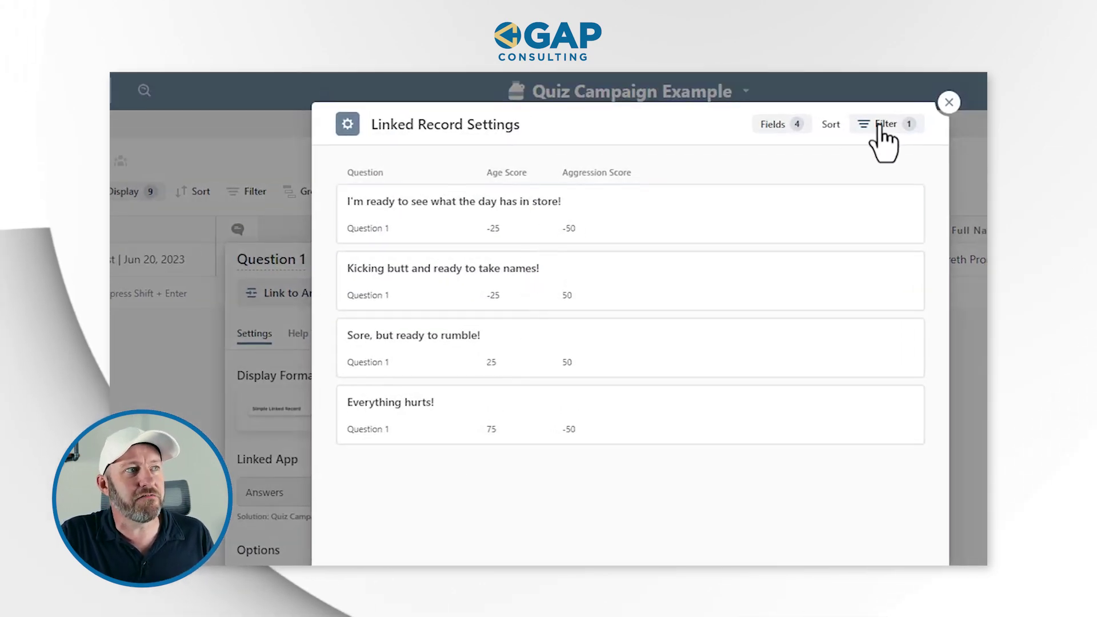
{"action": "left_click", "coordinate": [885, 124]}
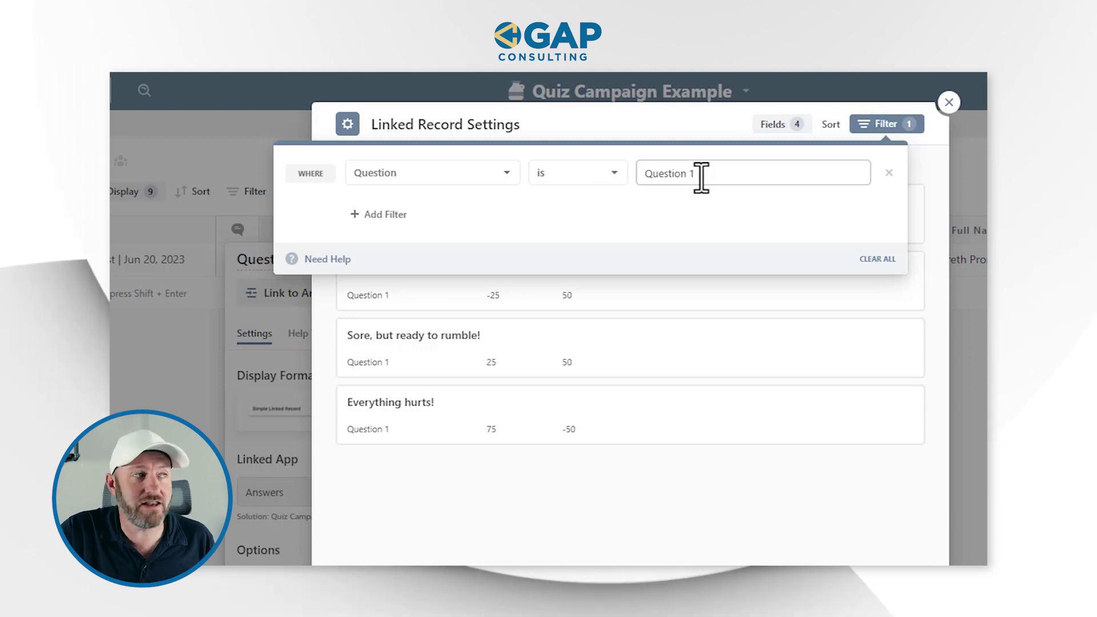
{"action": "left_click", "coordinate": [723, 582]}
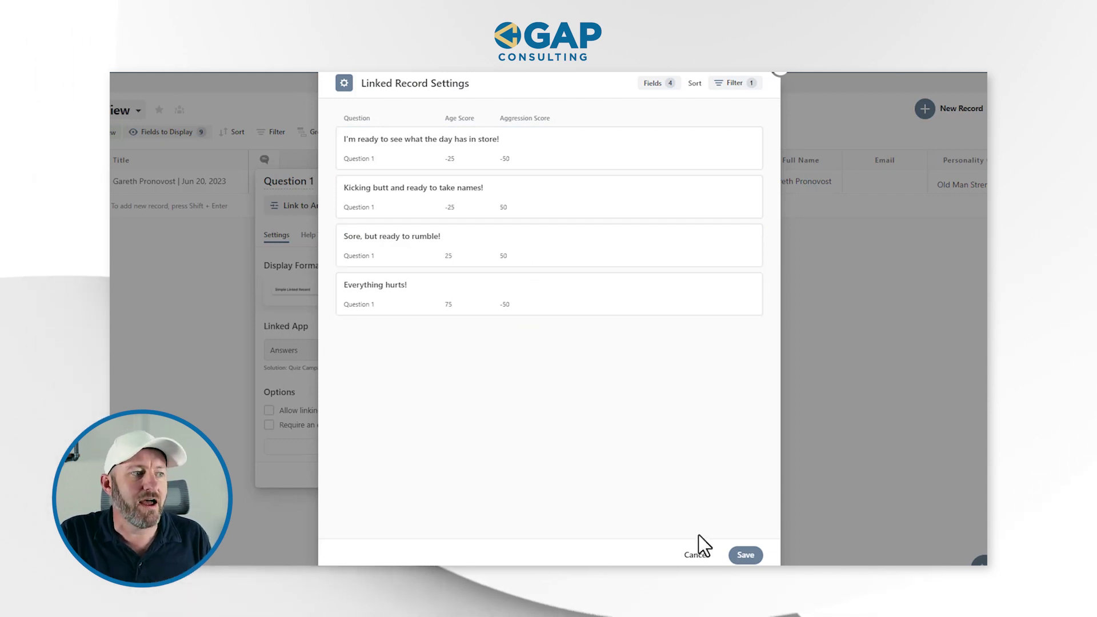
{"action": "left_click", "coordinate": [703, 556]}
{"action": "left_click", "coordinate": [564, 180]}
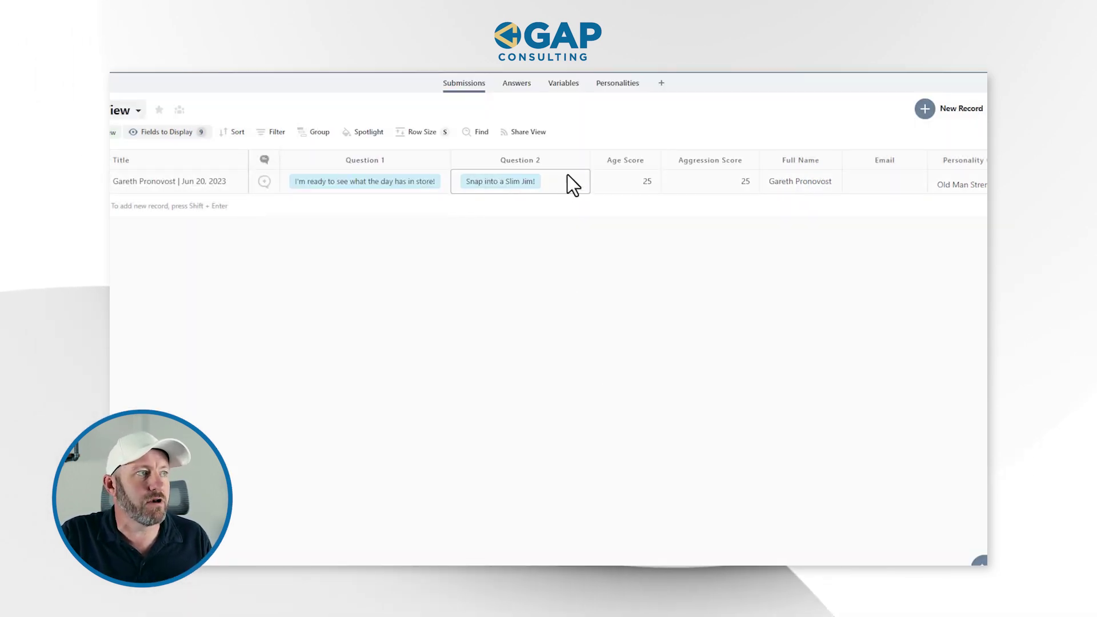
Verify the Question 2 link filter reads 'Question is Question 2', then close the settings.
{"action": "left_click", "coordinate": [584, 160]}
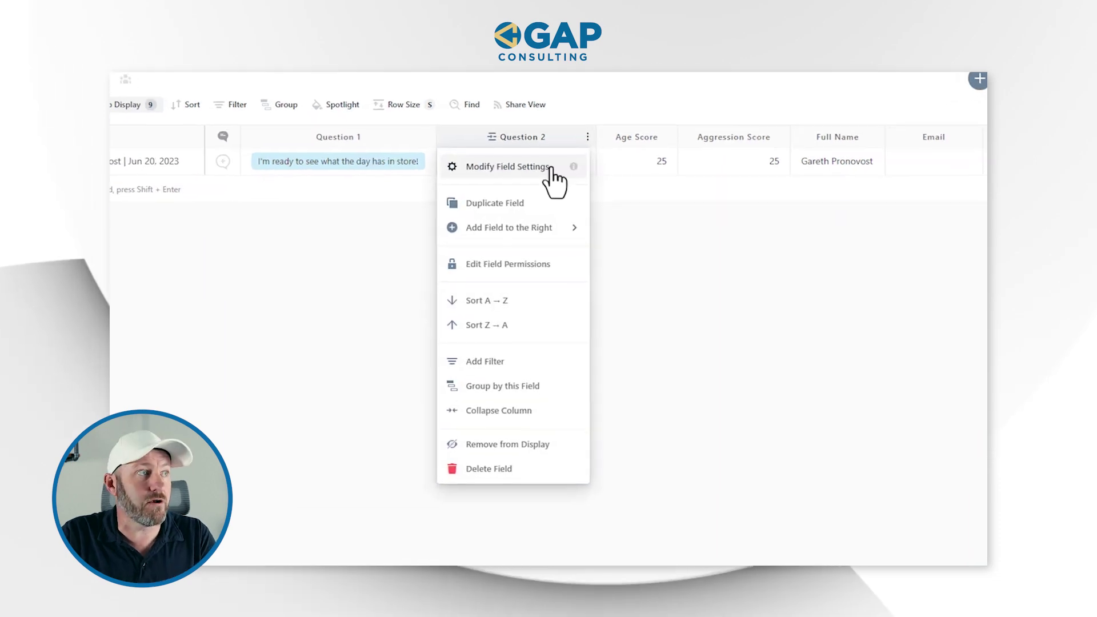
{"action": "left_click", "coordinate": [543, 185]}
{"action": "left_click", "coordinate": [553, 473]}
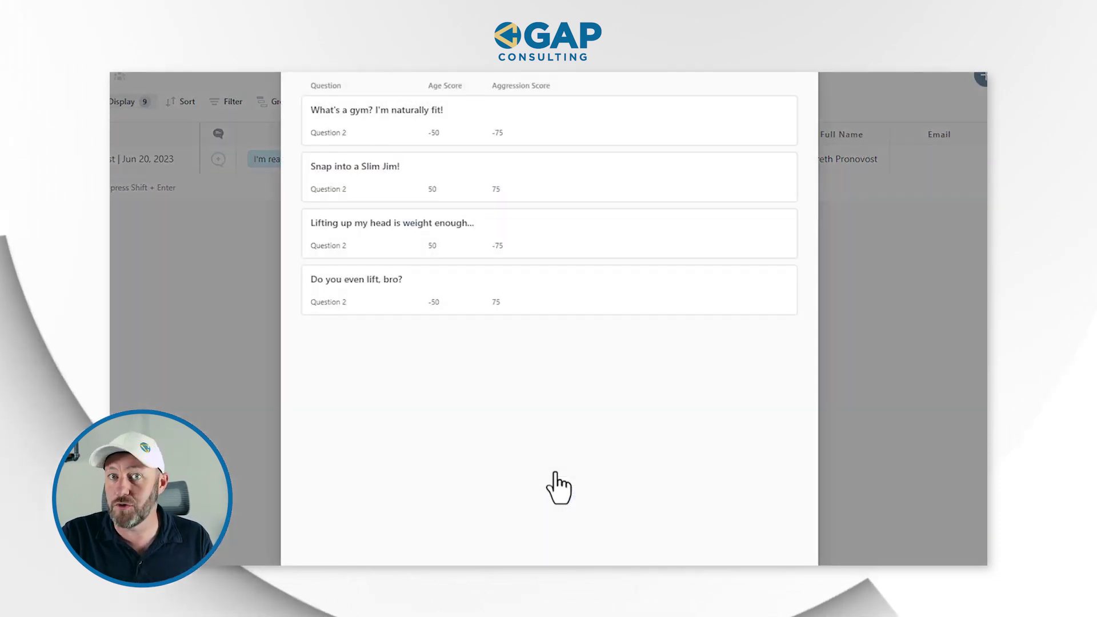
{"action": "left_click", "coordinate": [762, 107]}
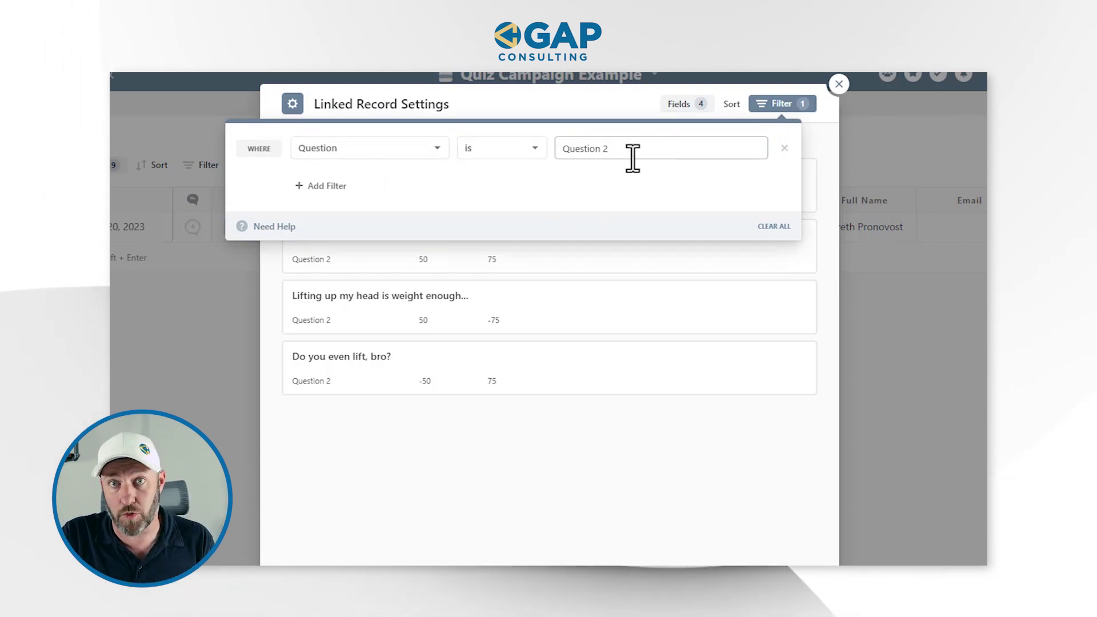
{"action": "left_click", "coordinate": [837, 85]}
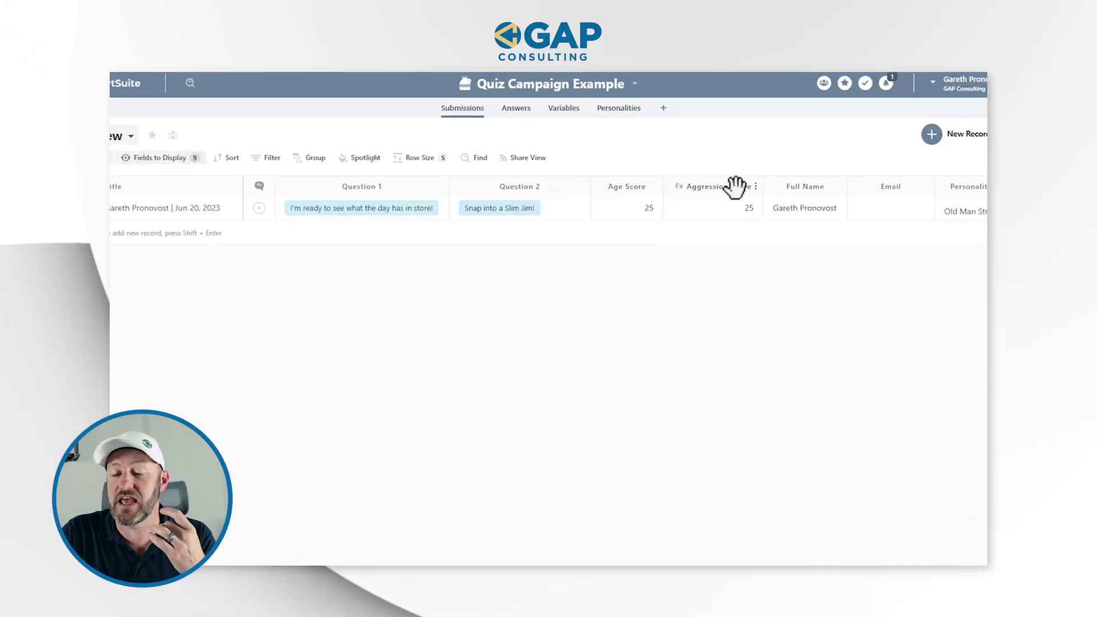
{"action": "left_click", "coordinate": [631, 189]}
{"action": "double_click", "coordinate": [632, 187]}
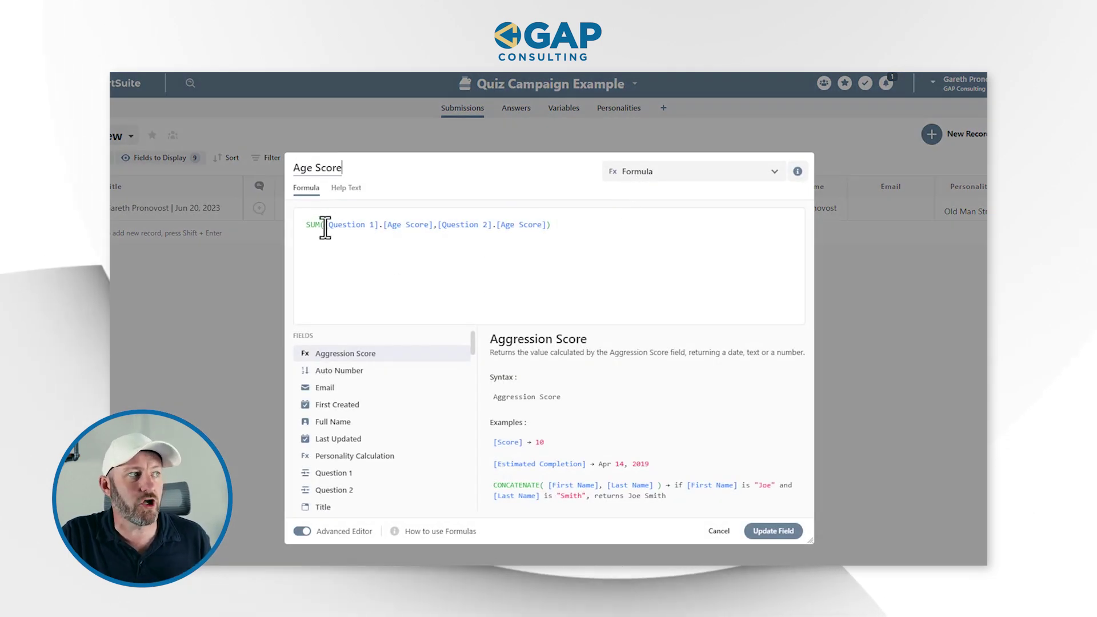
{"action": "left_click_drag", "start_coordinate": [383, 226], "coordinate": [396, 225]}
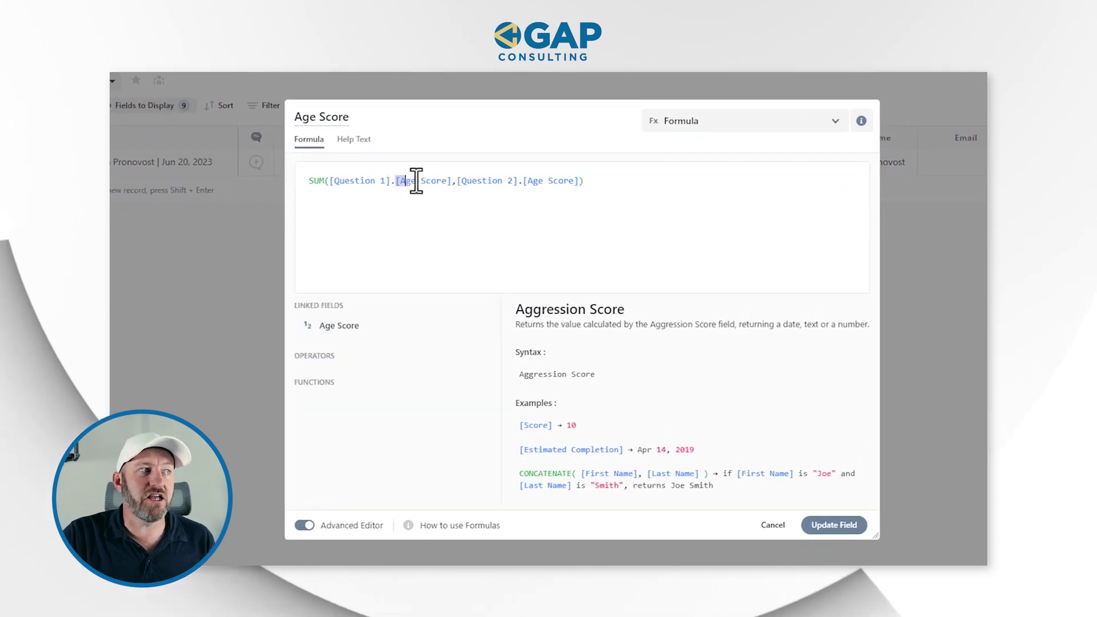
{"action": "left_click_drag", "start_coordinate": [416, 181], "coordinate": [452, 178]}
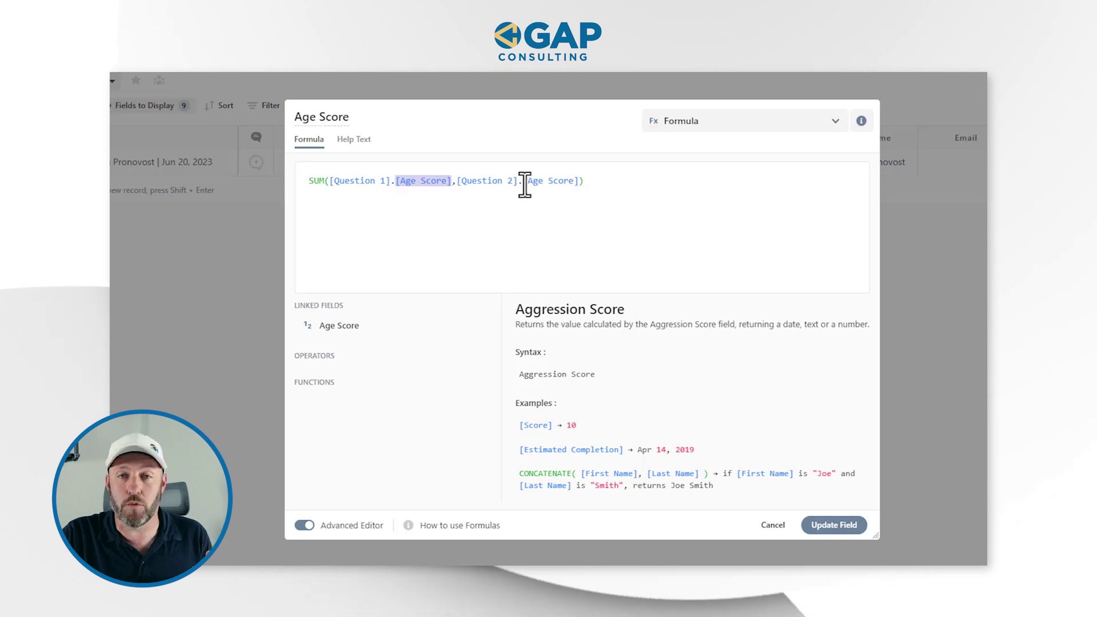
{"action": "left_click_drag", "start_coordinate": [524, 184], "coordinate": [567, 185]}
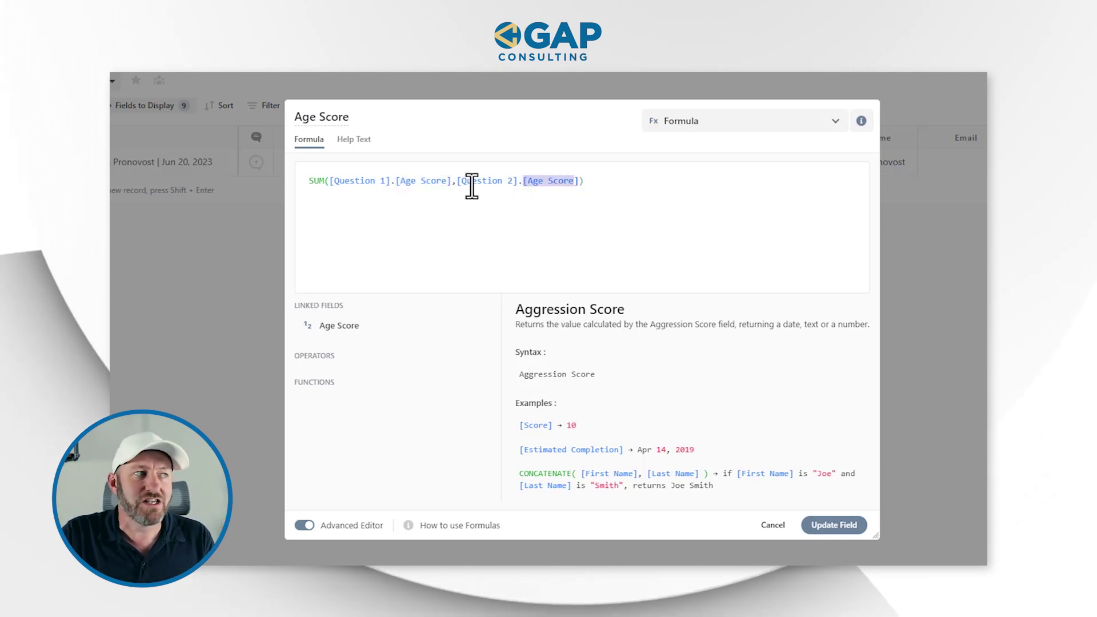
{"action": "key", "text": "shift+Right"}
{"action": "key", "text": "shift+Left"}
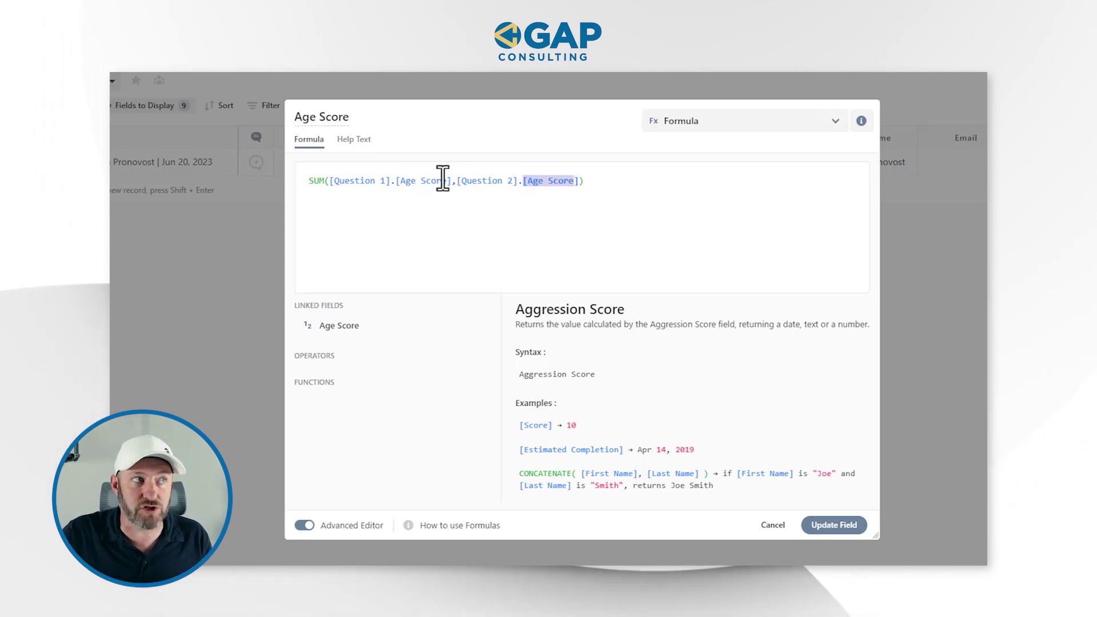
{"action": "left_click", "coordinate": [618, 261]}
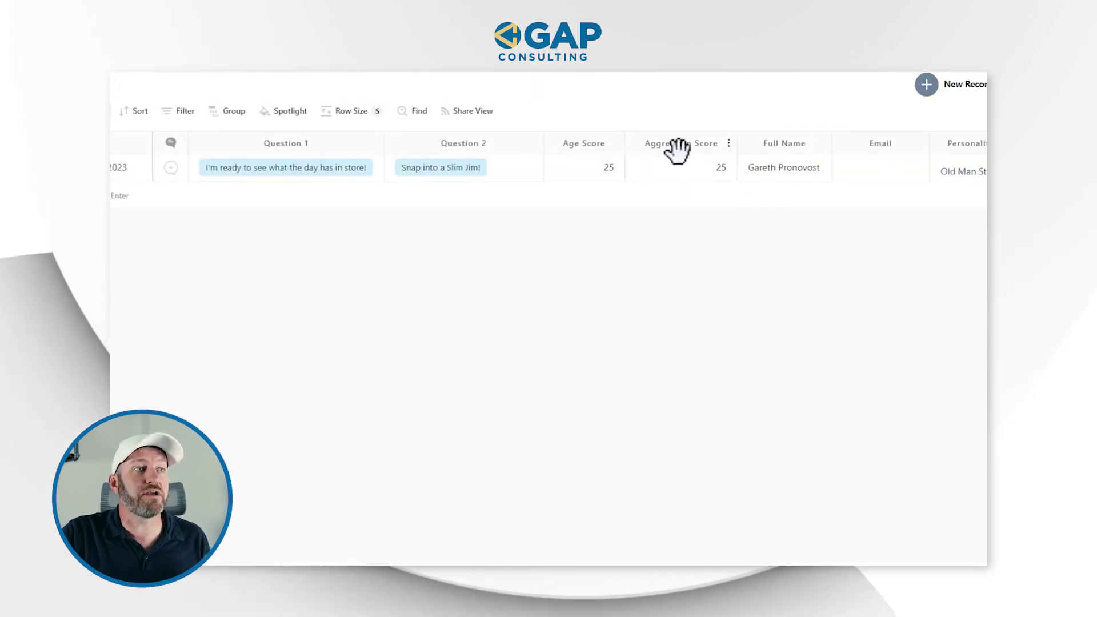
{"action": "double_click", "coordinate": [611, 150]}
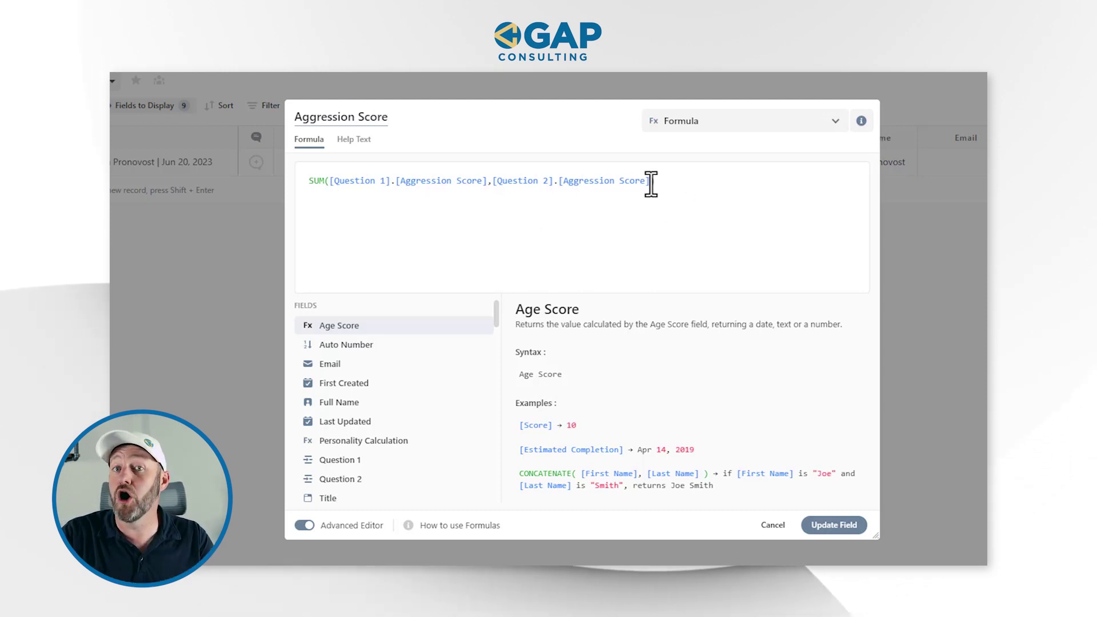
{"action": "type", "text": ")"}
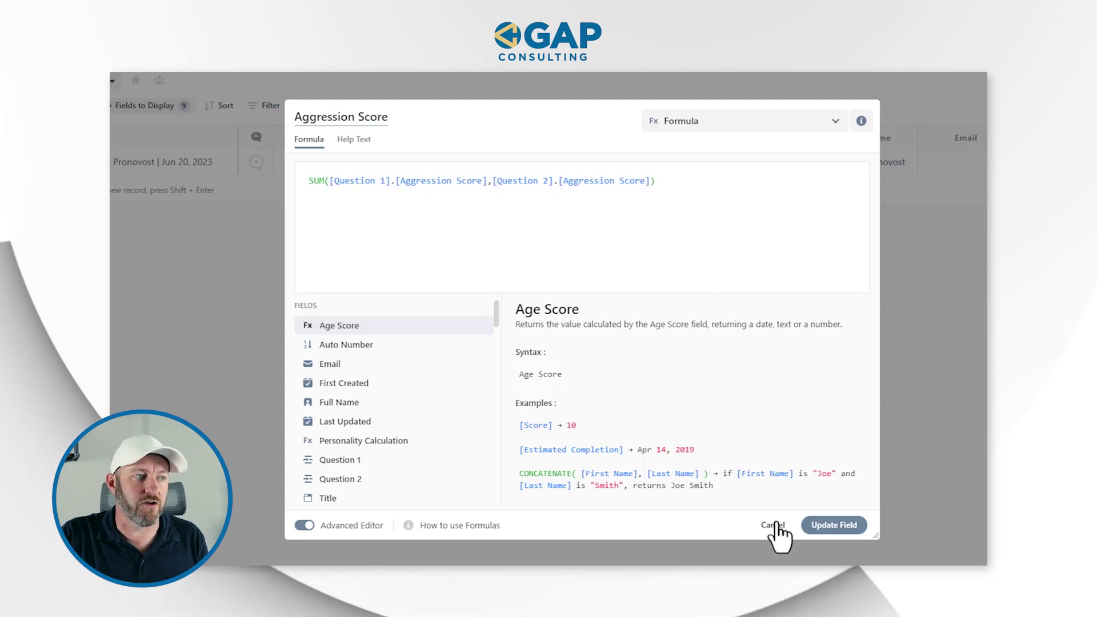
{"action": "left_click", "coordinate": [777, 524]}
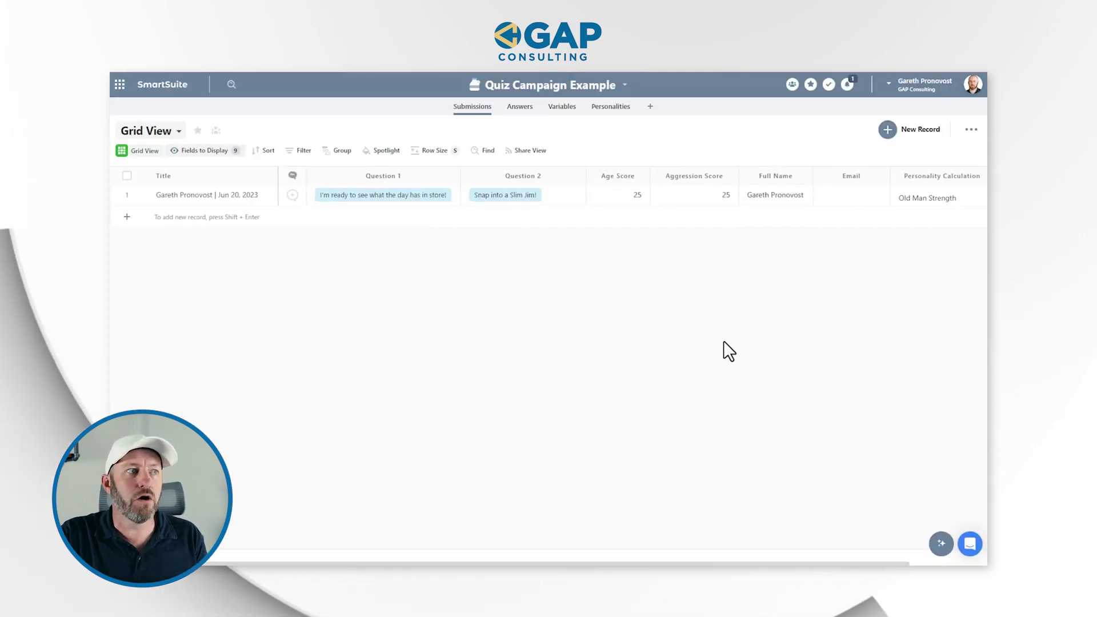
{"action": "left_click", "coordinate": [622, 198]}
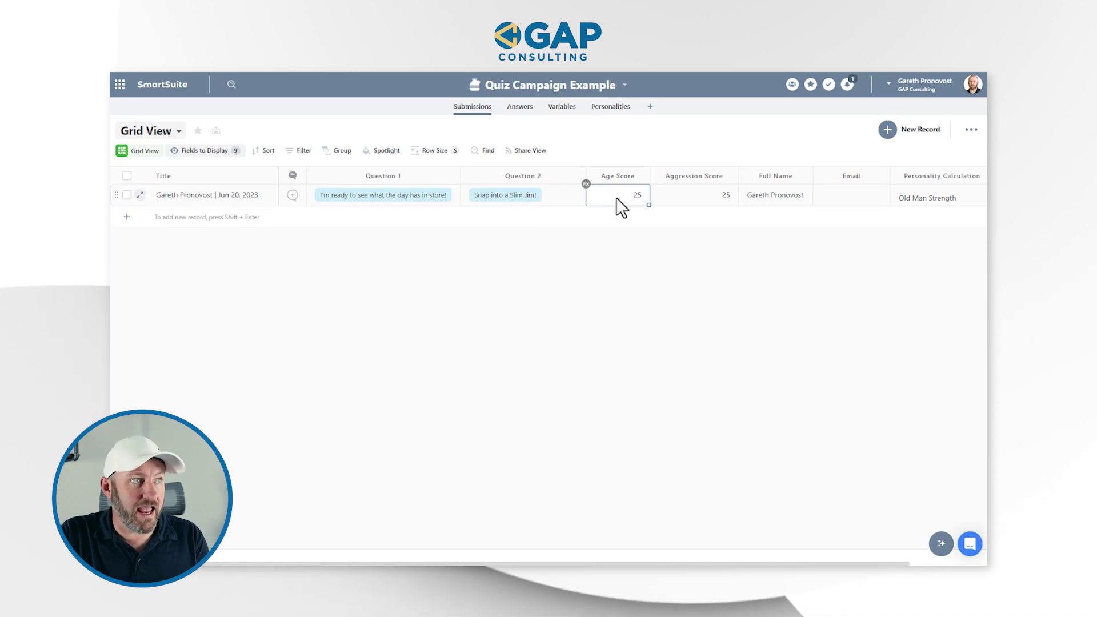
{"action": "left_click", "coordinate": [694, 202]}
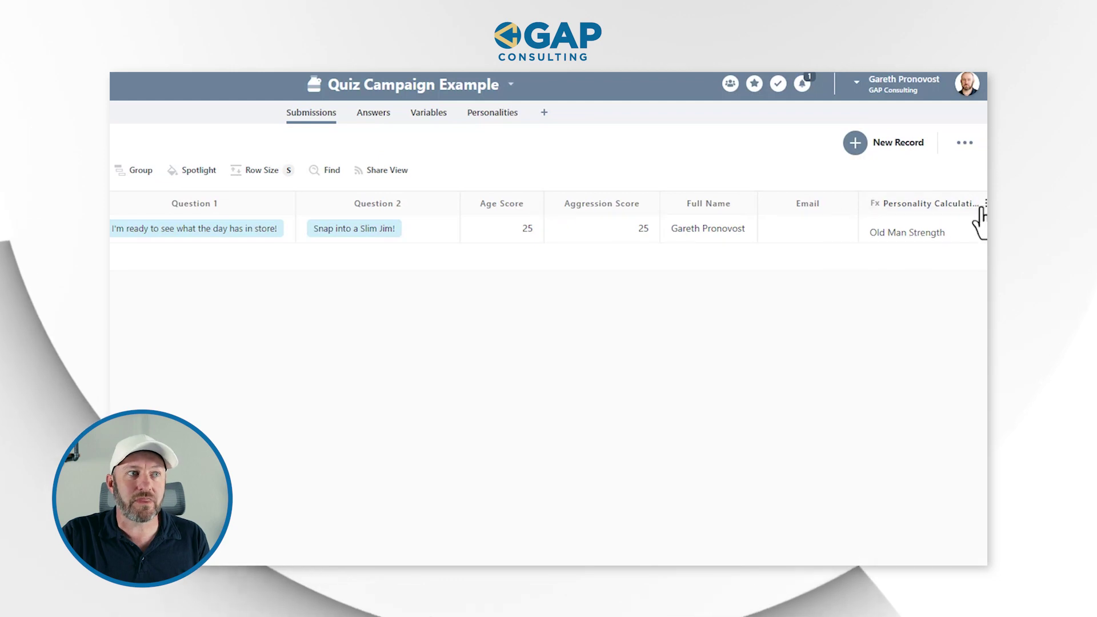
{"action": "left_click", "coordinate": [981, 209]}
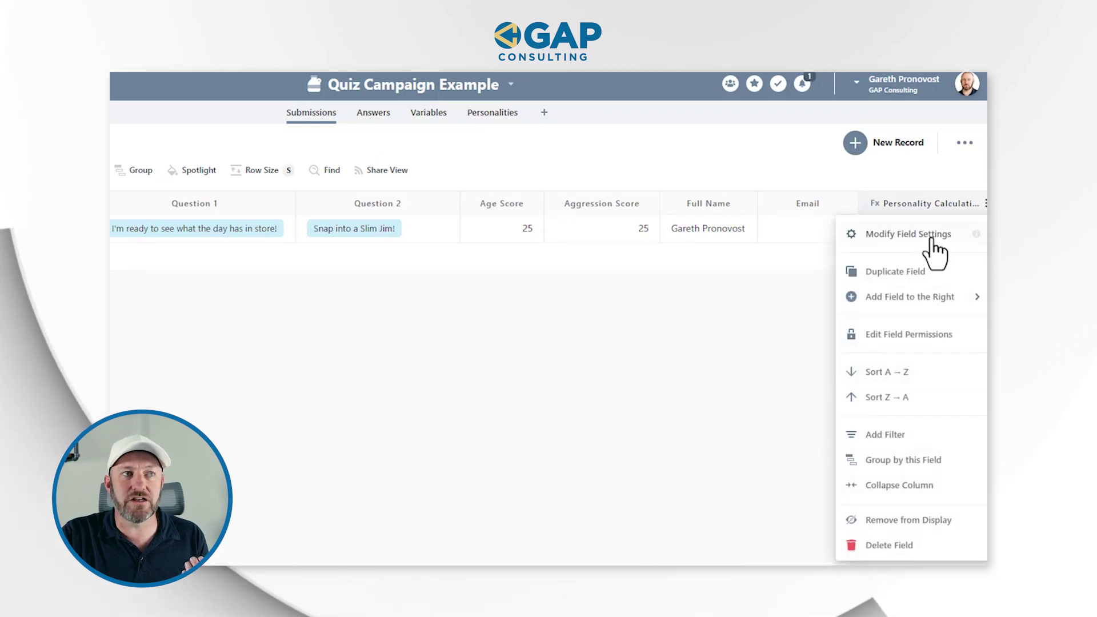
{"action": "left_click", "coordinate": [930, 236]}
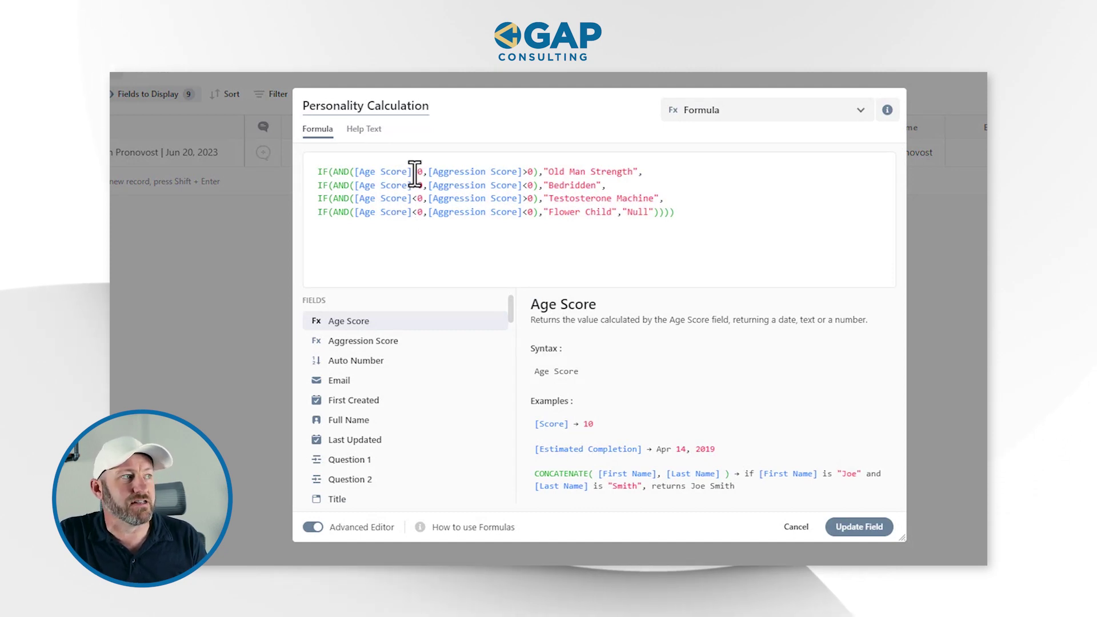
{"action": "left_click", "coordinate": [525, 171]}
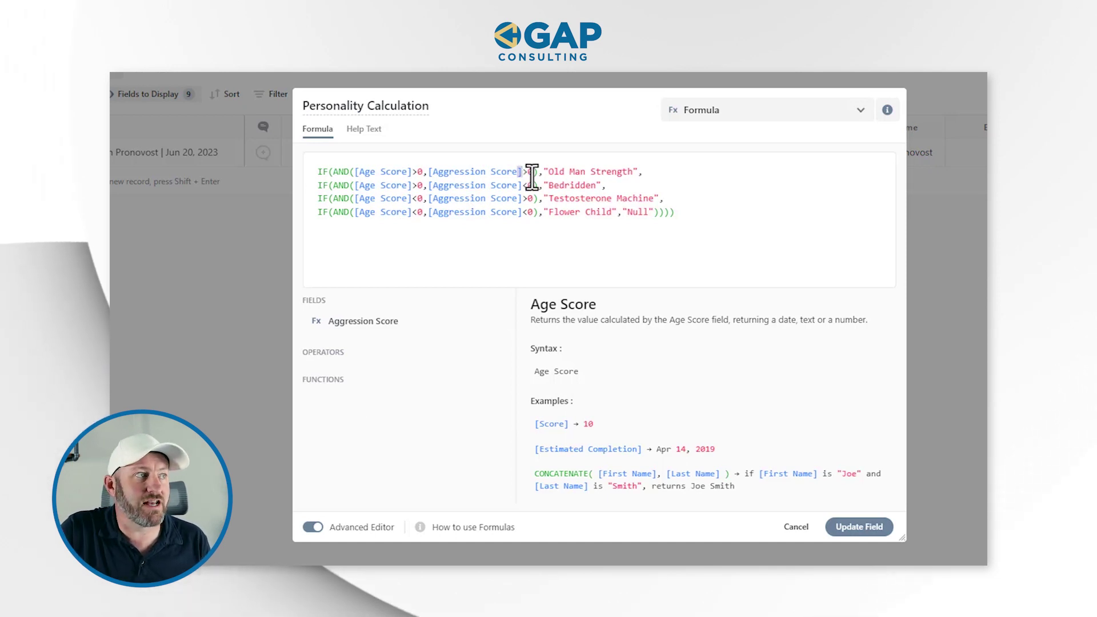
{"action": "key", "text": "Home"}
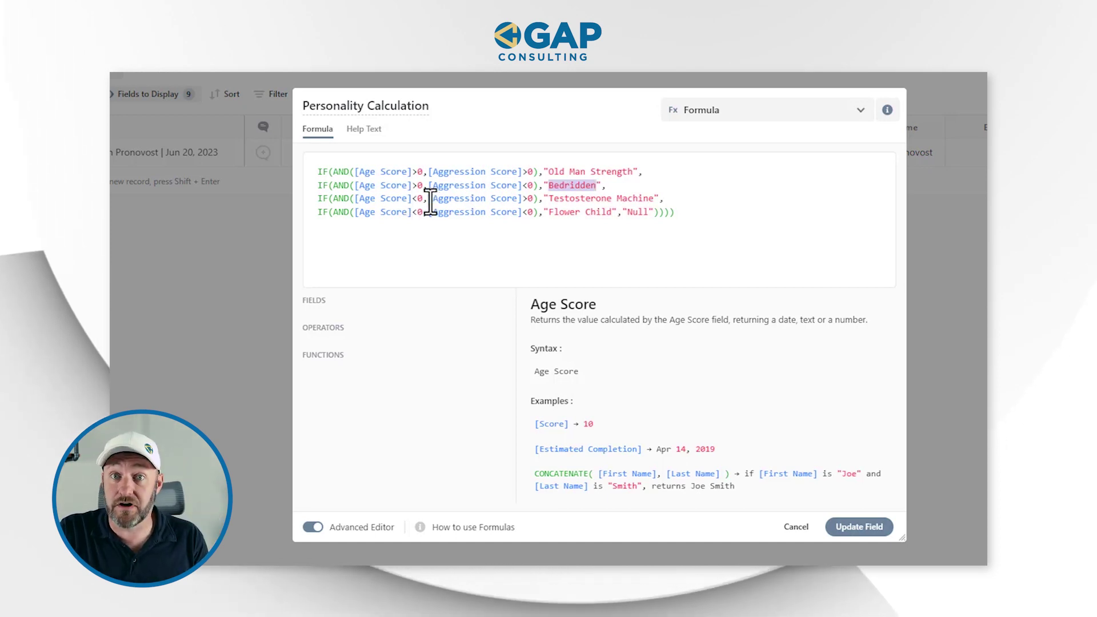
{"action": "left_click", "coordinate": [537, 199]}
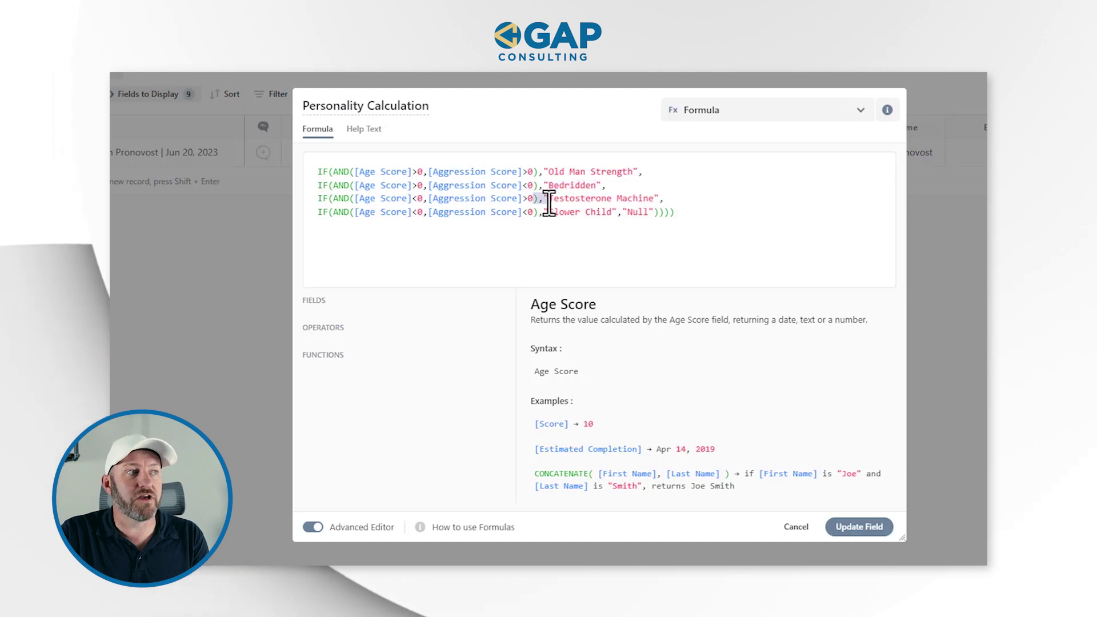
{"action": "left_click", "coordinate": [678, 200]}
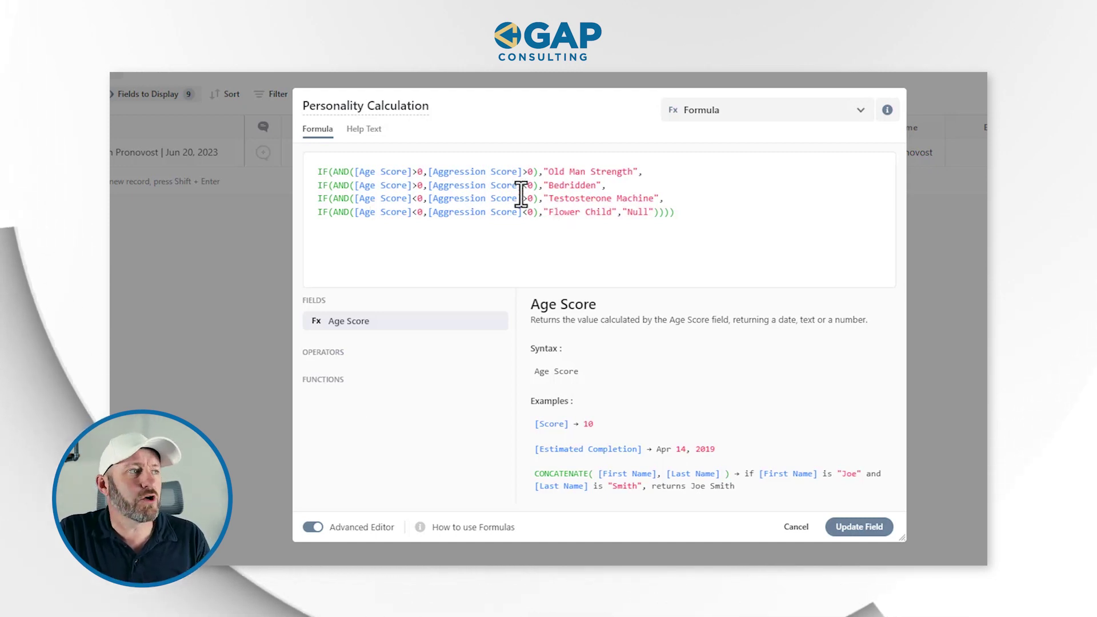
{"action": "left_click", "coordinate": [549, 175]}
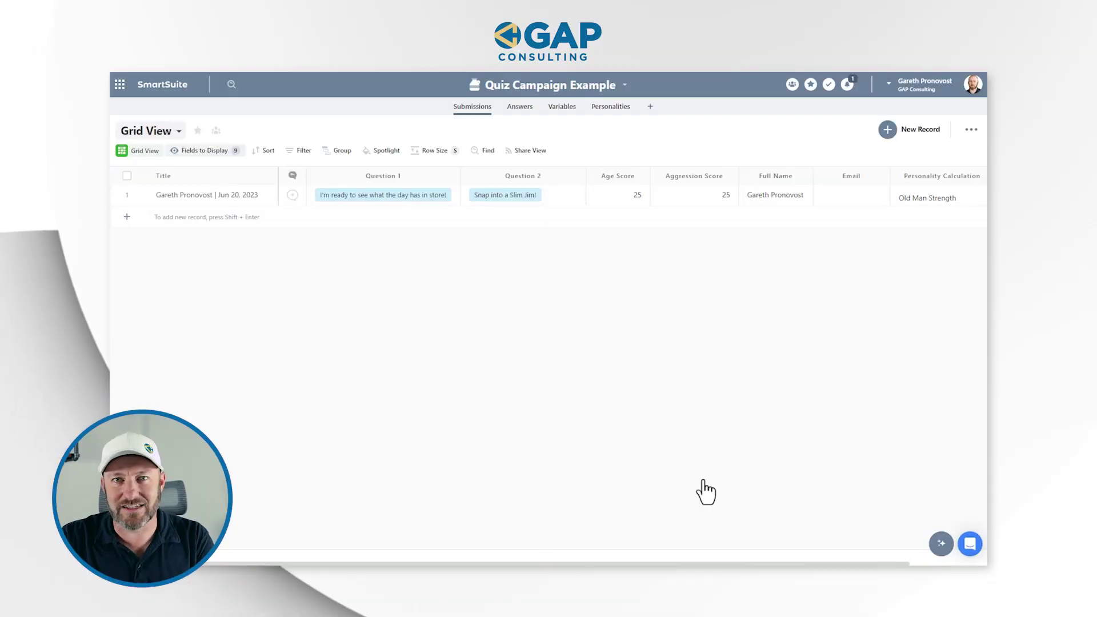
Switch the Submissions table to its Quiz form view.
{"action": "left_click", "coordinate": [146, 130]}
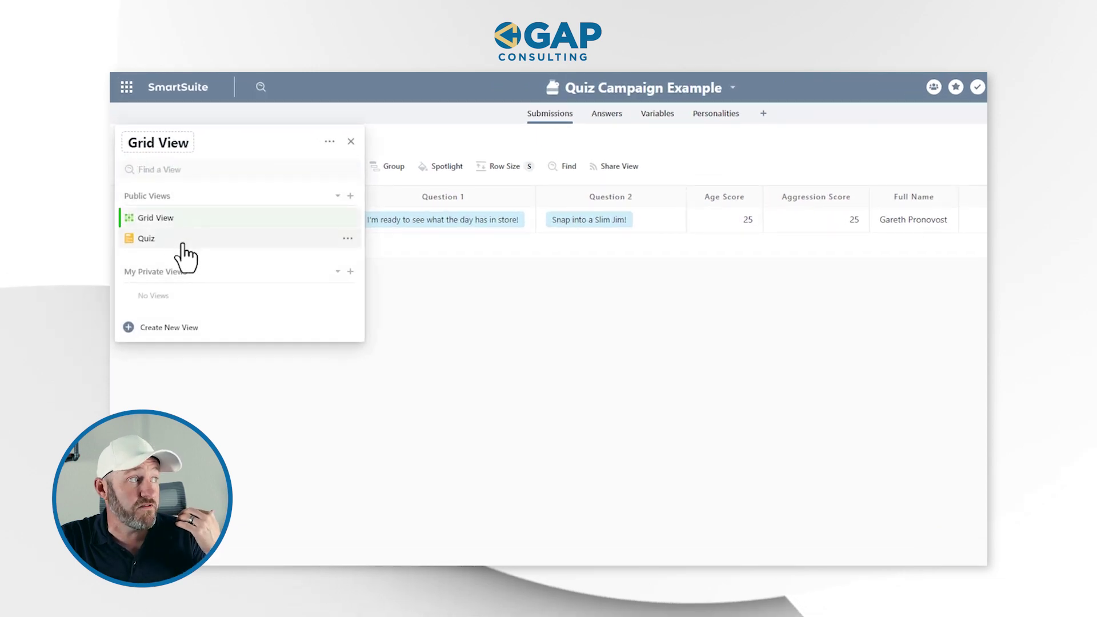
{"action": "left_click", "coordinate": [157, 330]}
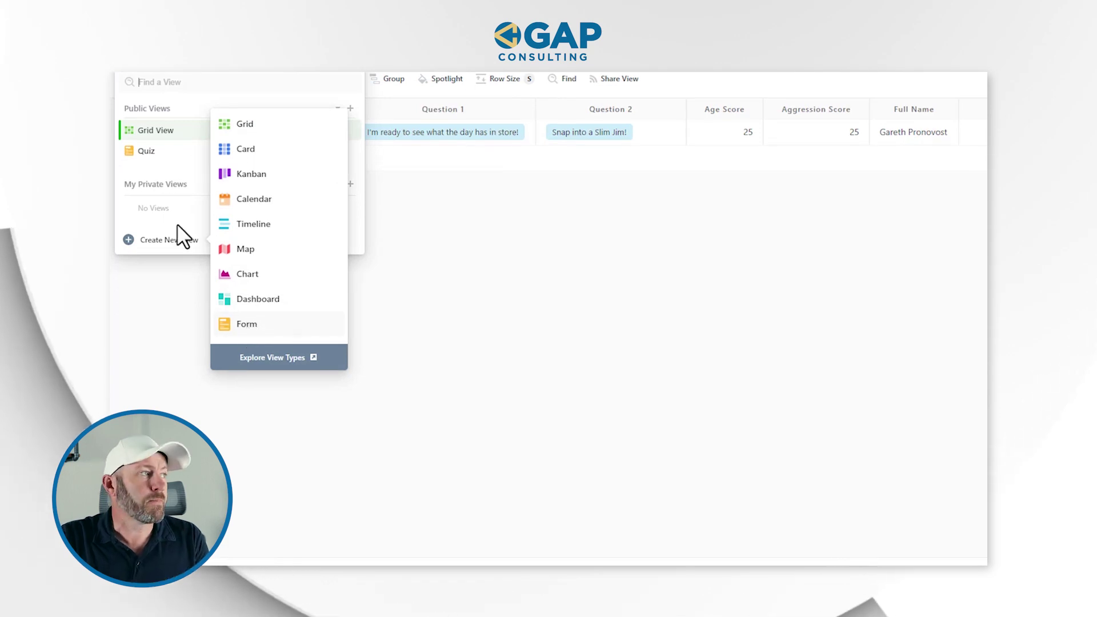
{"action": "left_click", "coordinate": [146, 151]}
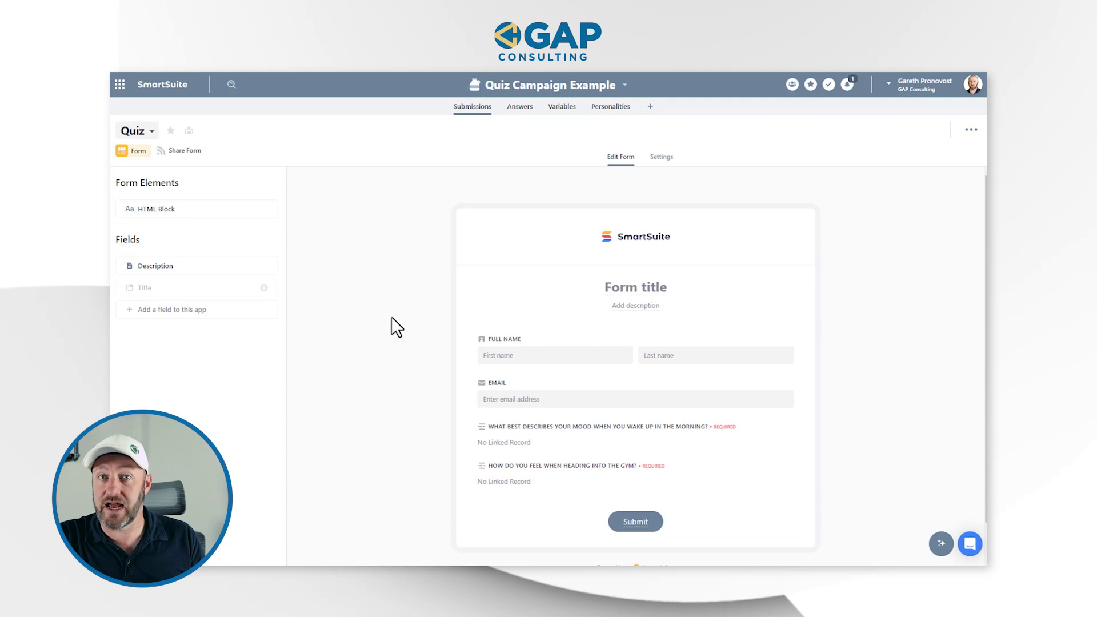
{"action": "scroll", "coordinate": [514, 323], "scroll_direction": "down", "scroll_amount": 1}
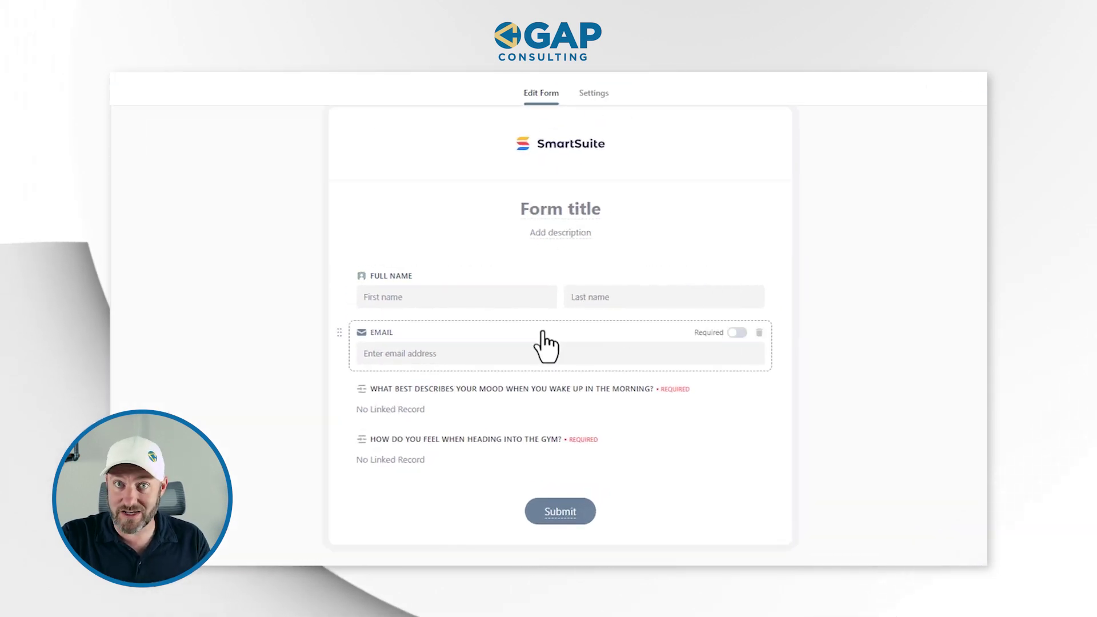
Review the mood question's title wording, then open the gym question's settings.
{"action": "left_click", "coordinate": [505, 398]}
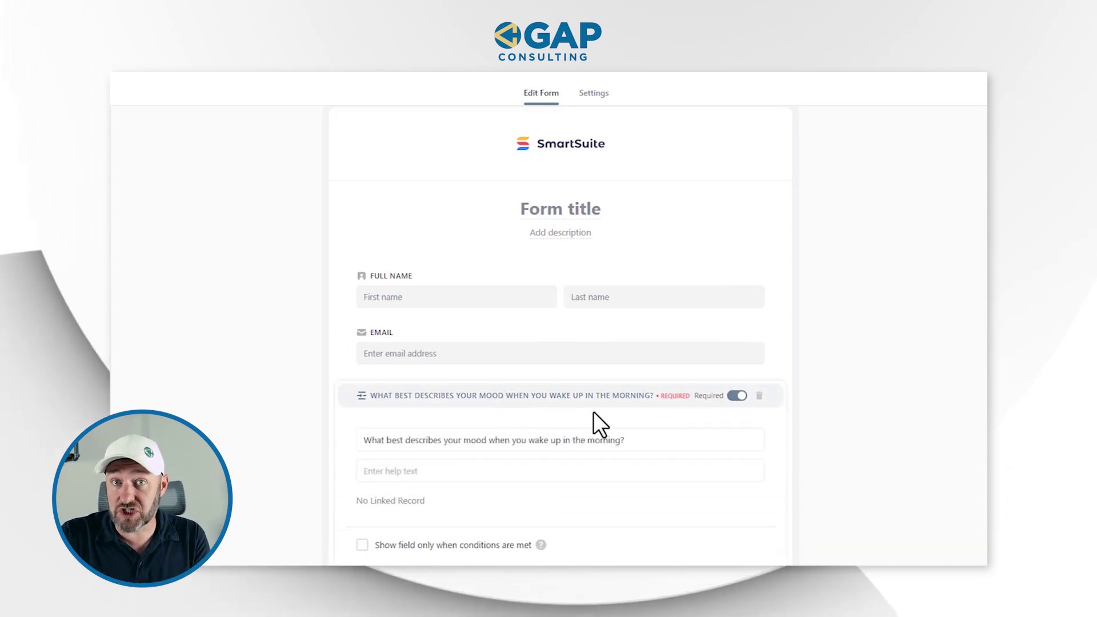
{"action": "scroll", "coordinate": [593, 412], "scroll_direction": "down", "scroll_amount": 2}
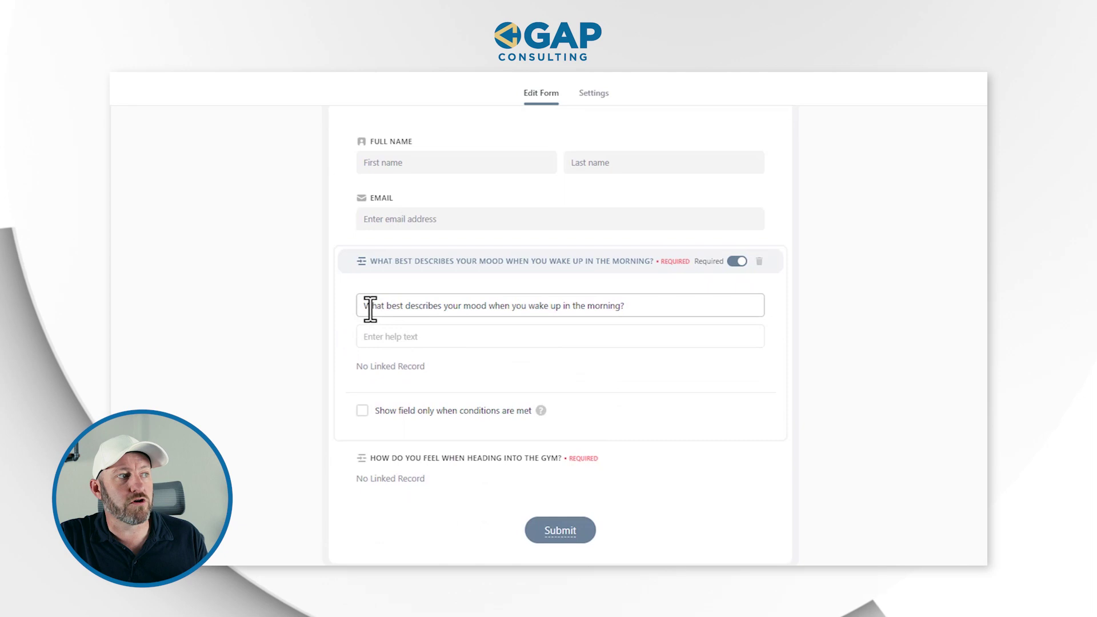
{"action": "left_click_drag", "start_coordinate": [561, 311], "coordinate": [677, 308]}
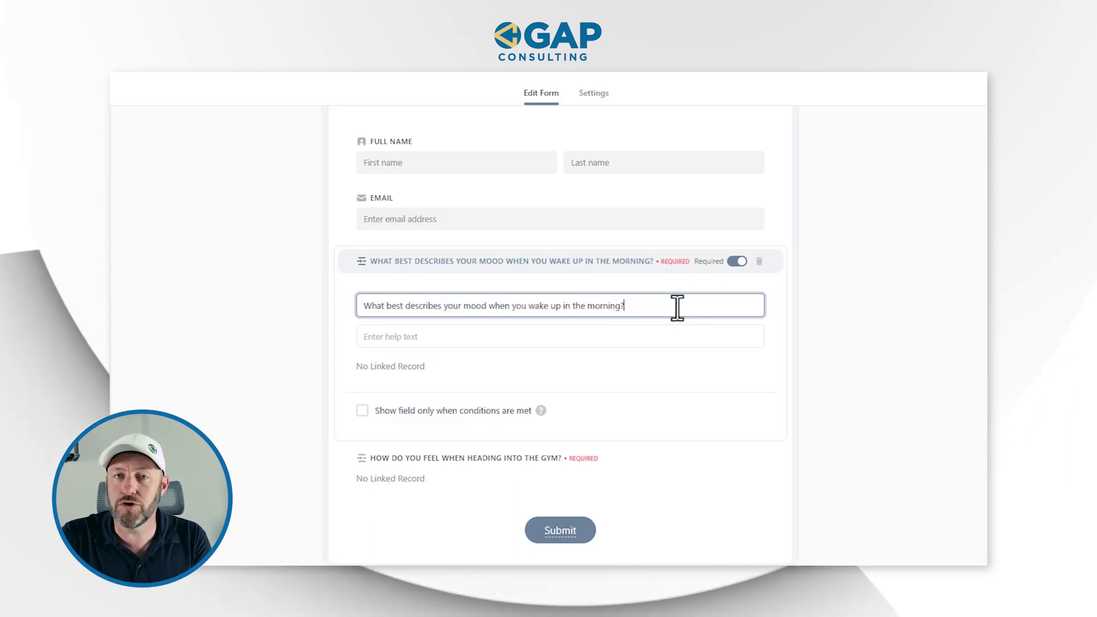
{"action": "left_click", "coordinate": [630, 466]}
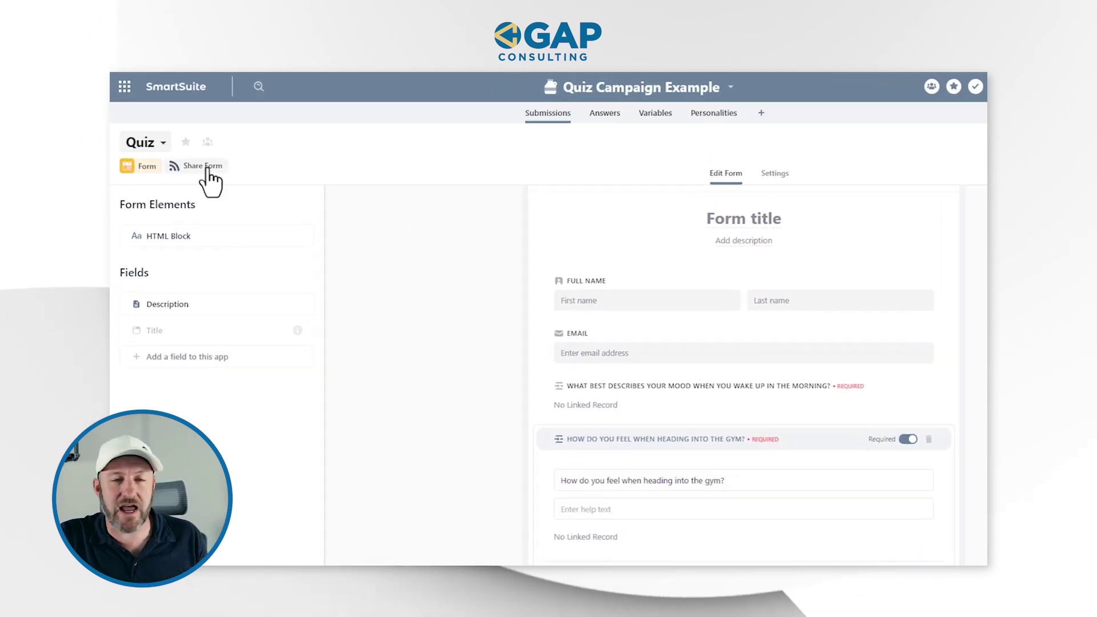
Share the quiz form and enter a test respondent name and email address.
{"action": "left_click", "coordinate": [189, 152]}
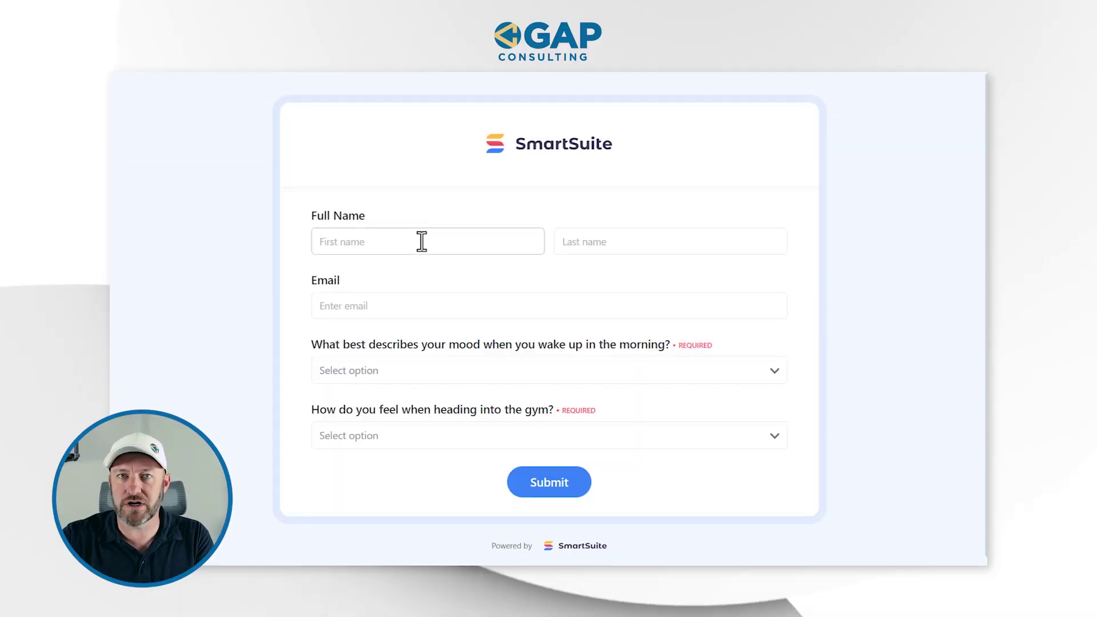
{"action": "left_click", "coordinate": [421, 241]}
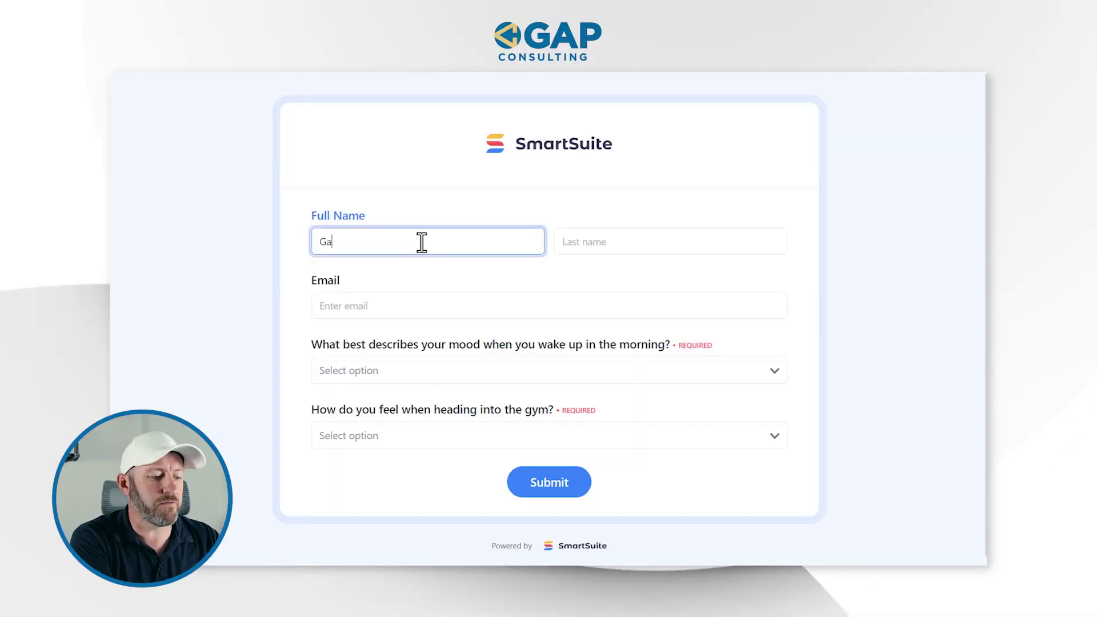
{"action": "type", "text": "Test"}
{"action": "key", "text": "Tab"}
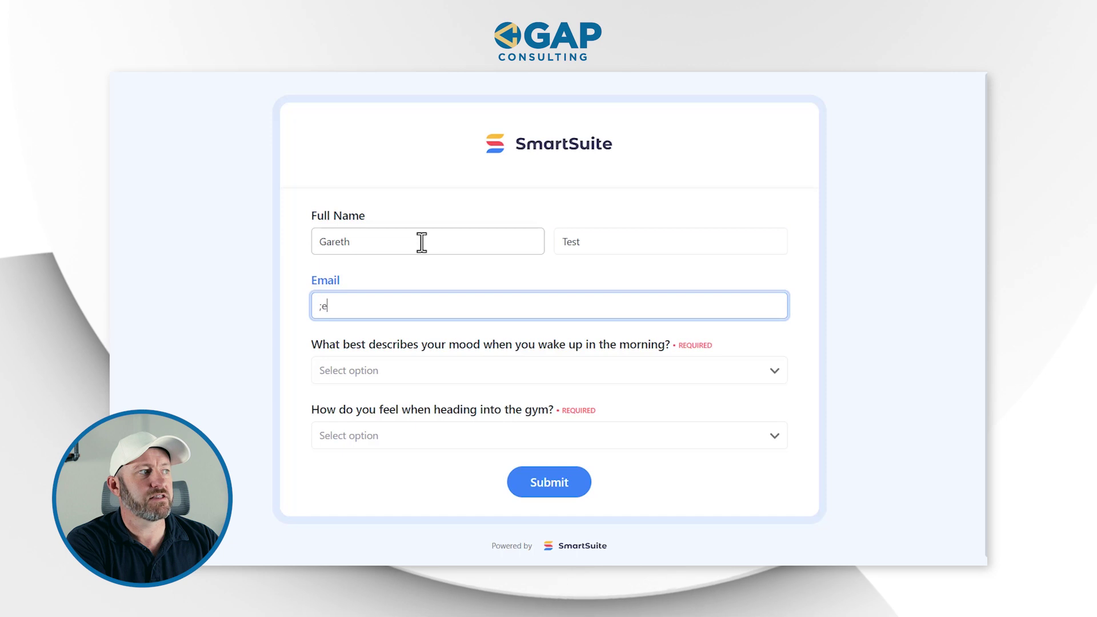
Answer 'Kicking butt and ready to take names!' and 'Snap into a Slim Jim!', then submit.
{"action": "left_click", "coordinate": [488, 380]}
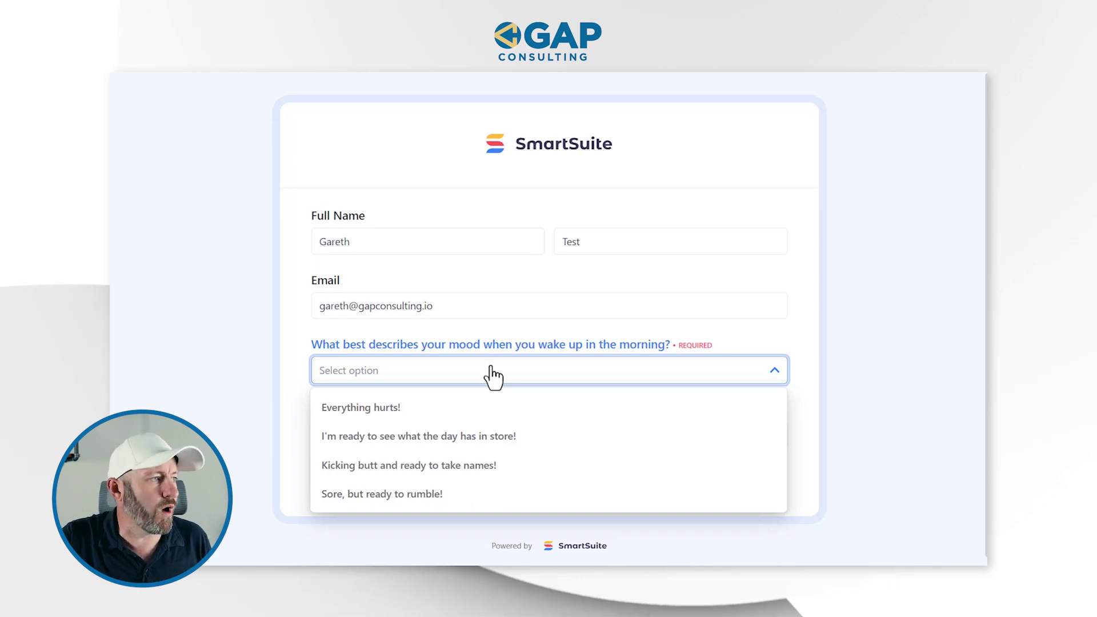
{"action": "left_click", "coordinate": [483, 470]}
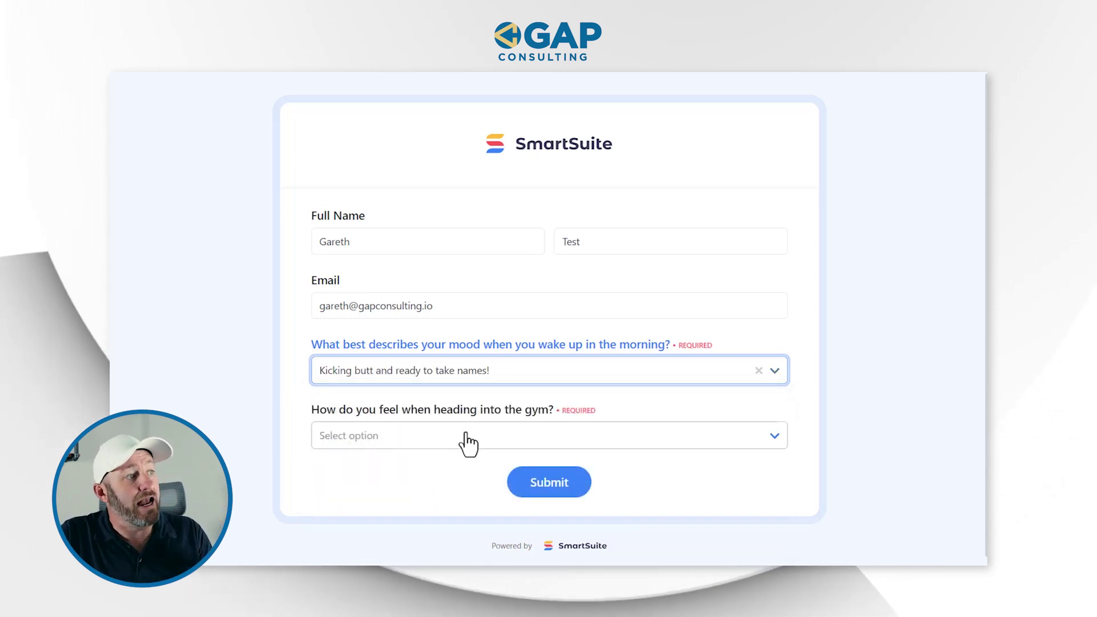
{"action": "left_click", "coordinate": [468, 440]}
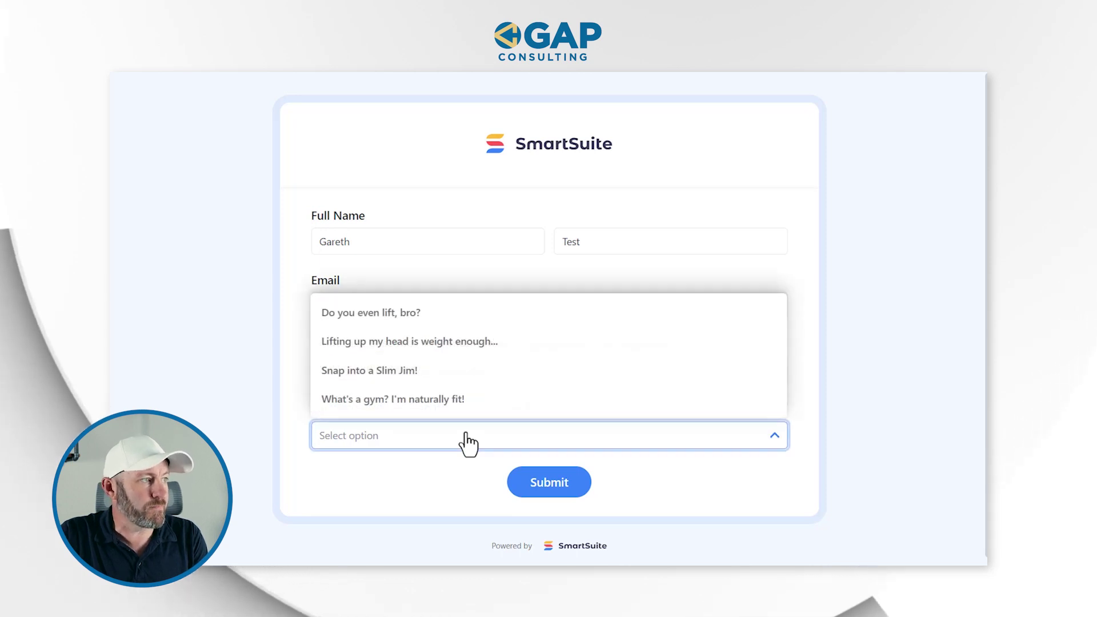
{"action": "left_click", "coordinate": [455, 377]}
{"action": "left_click", "coordinate": [551, 492]}
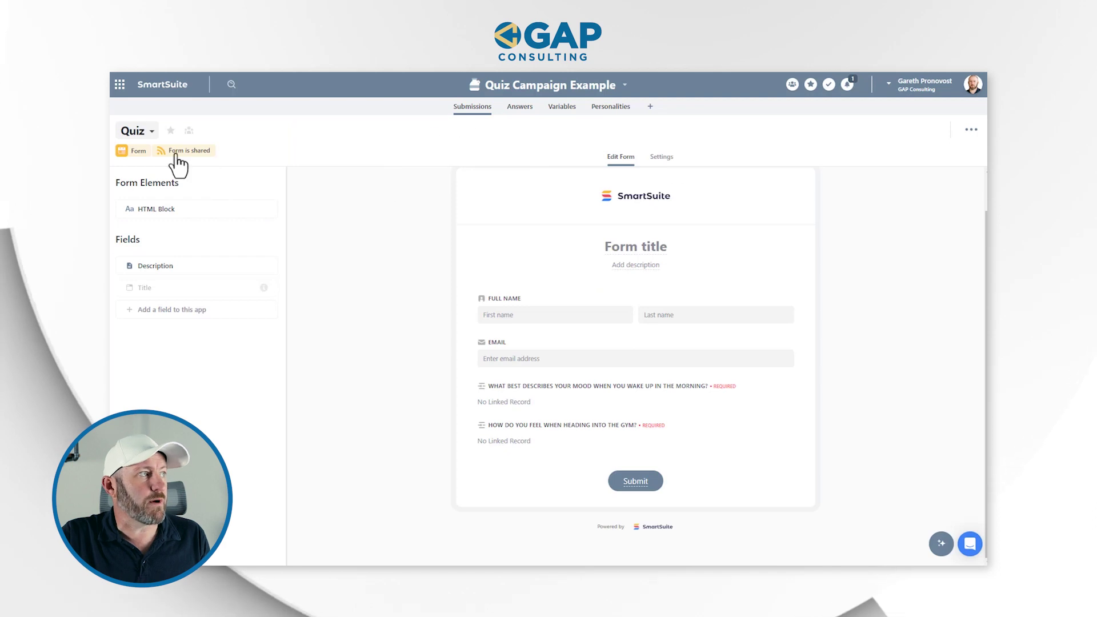
{"action": "left_click", "coordinate": [148, 135]}
In Grid View, check the test record scores Age 25, Aggression 125, personality Old Man Strength.
{"action": "left_click", "coordinate": [154, 192]}
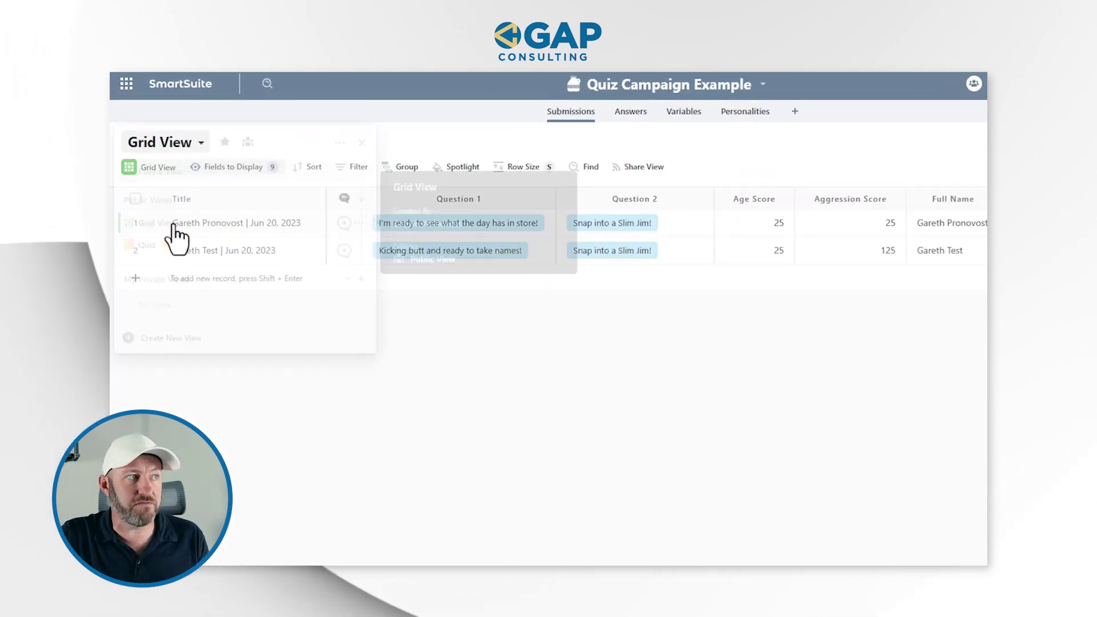
{"action": "left_click", "coordinate": [565, 256]}
{"action": "left_click", "coordinate": [814, 246]}
{"action": "left_click", "coordinate": [773, 249]}
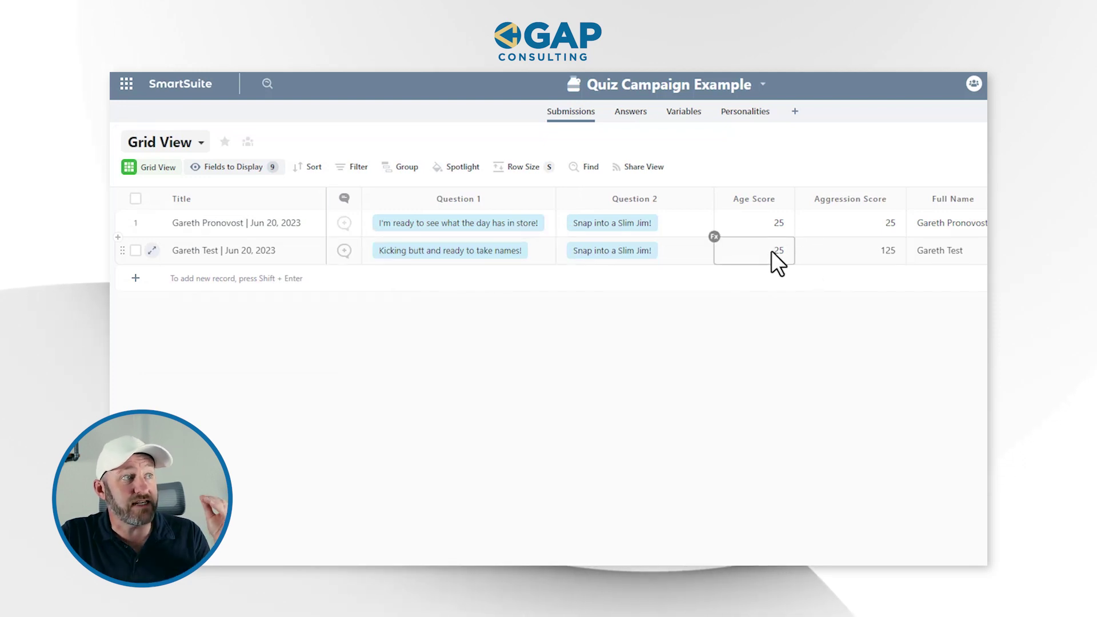
{"action": "left_click", "coordinate": [686, 231]}
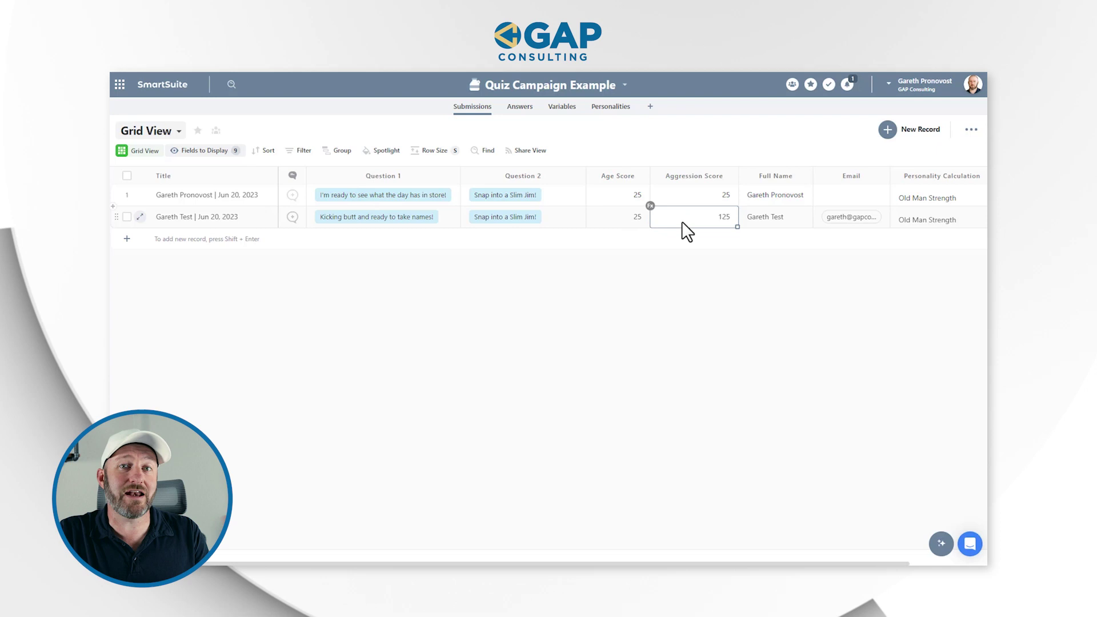
{"action": "left_click", "coordinate": [932, 221]}
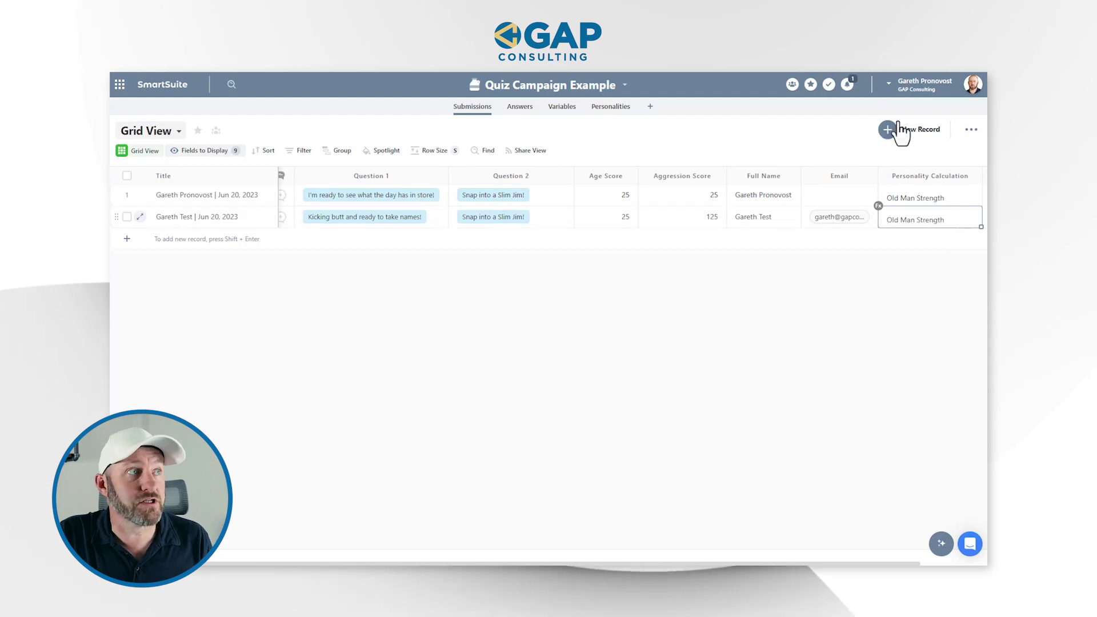
{"action": "left_click", "coordinate": [614, 91]}
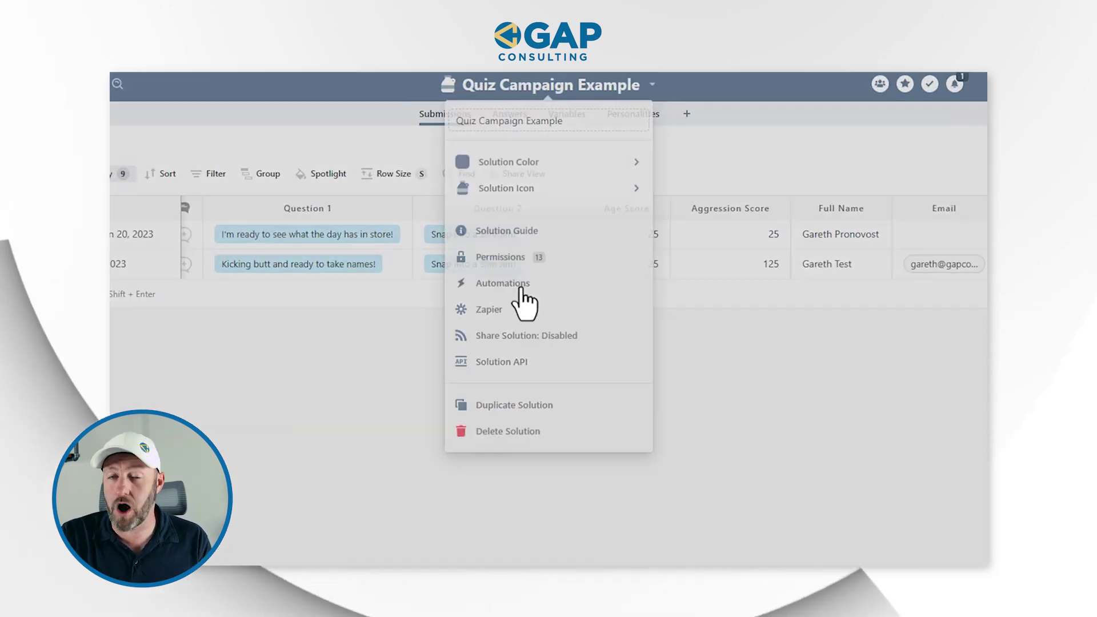
Create an automation with a 'When a record is created' trigger and a 'Send an email' action.
{"action": "left_click", "coordinate": [525, 302]}
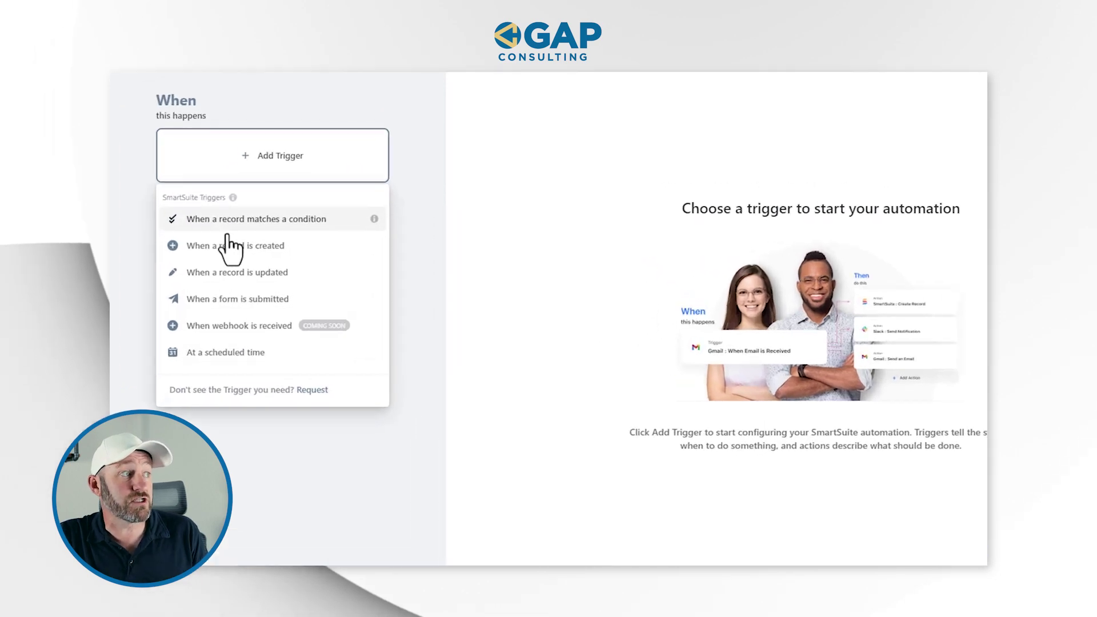
{"action": "left_click", "coordinate": [231, 251]}
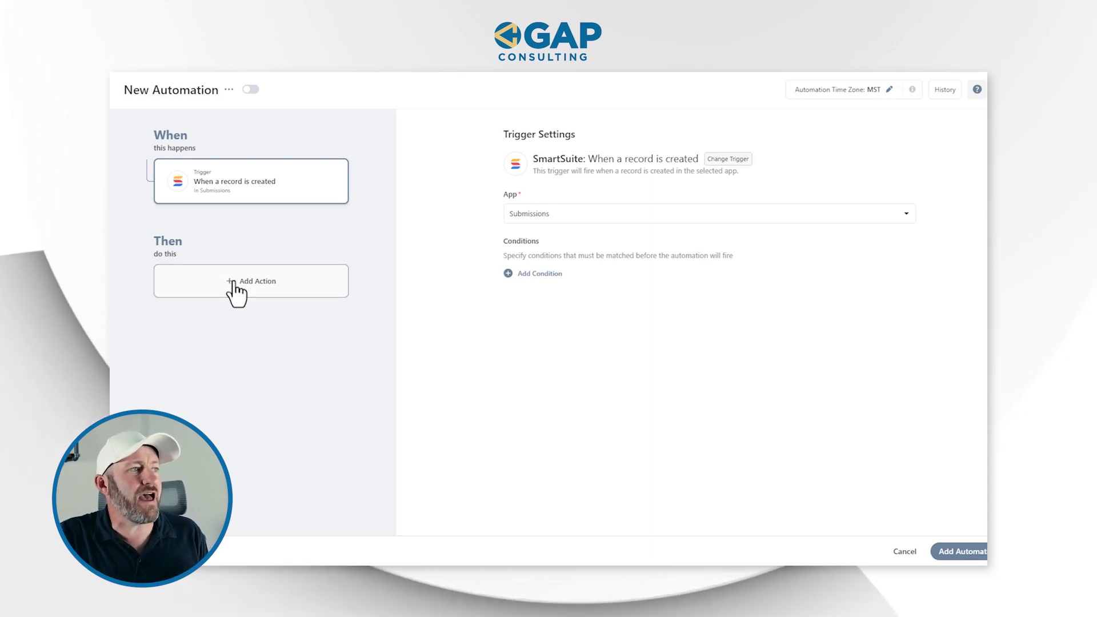
{"action": "left_click", "coordinate": [240, 282]}
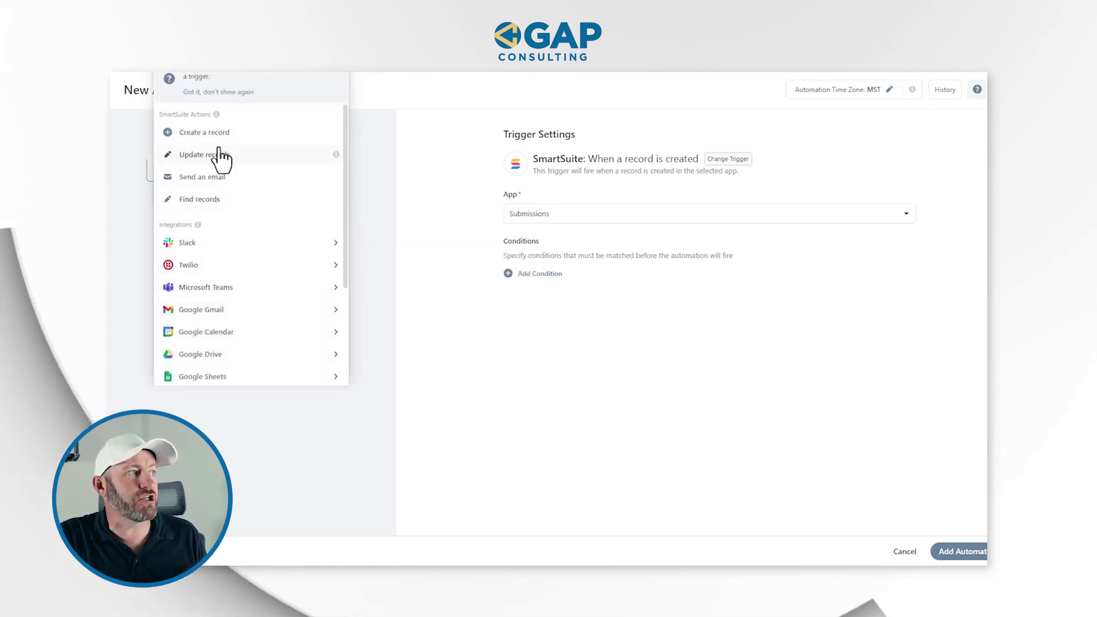
{"action": "left_click", "coordinate": [202, 176]}
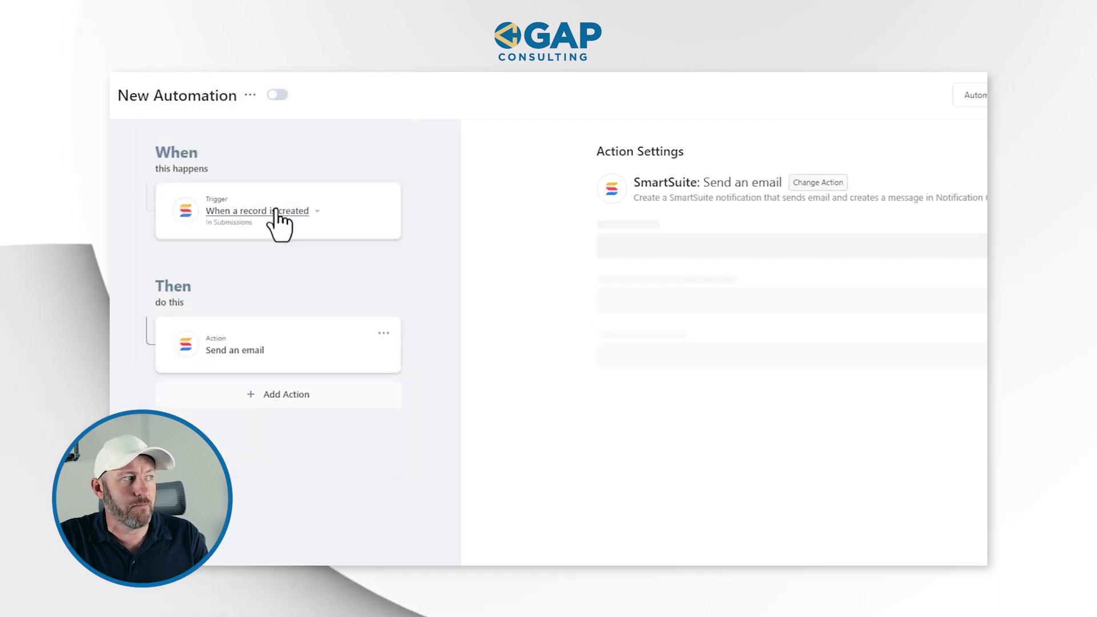